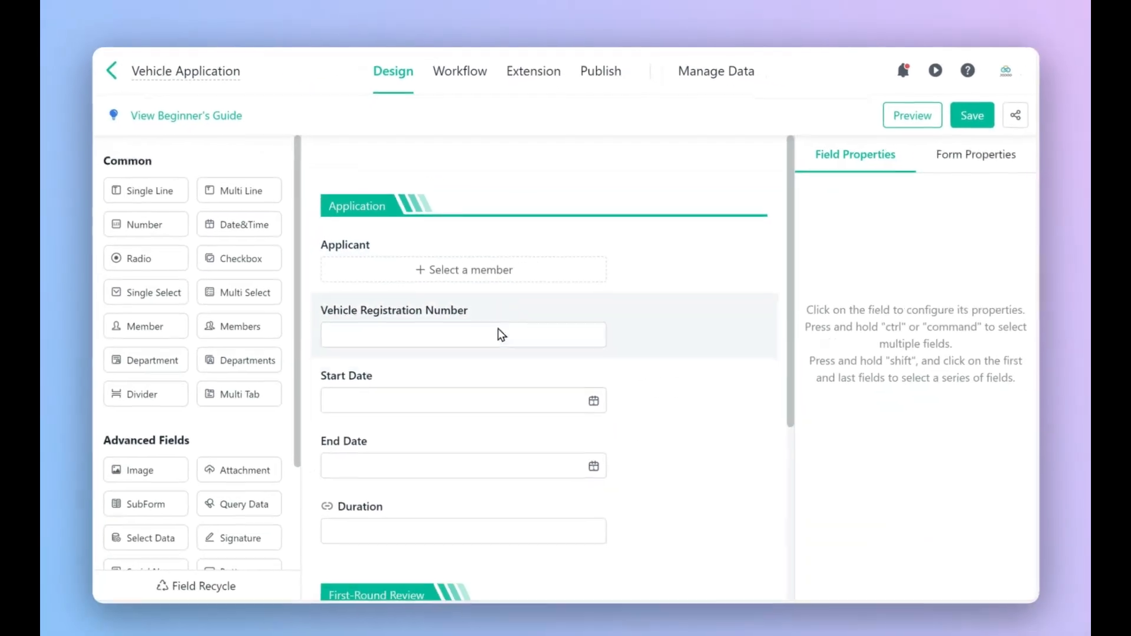
Step: Add a Member field directly under the First-Round Review heading and name it "Choose the First-Round Reviewer"
scroll(497, 330, "down", 5)
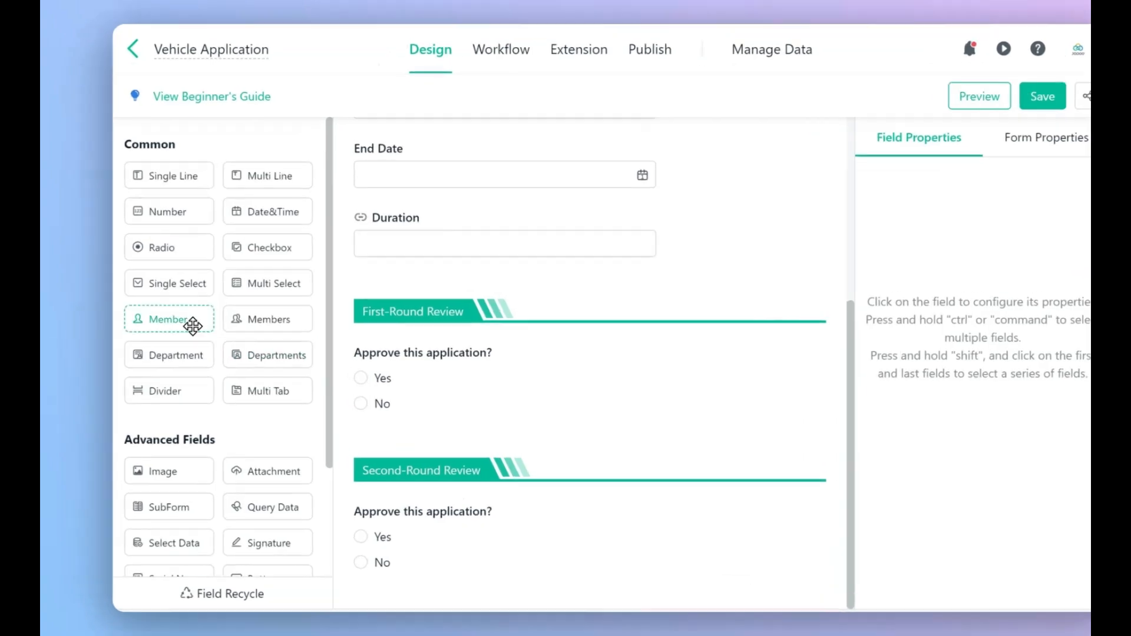
left_click_drag(174, 321, 361, 357)
left_click_drag(583, 388, 737, 384)
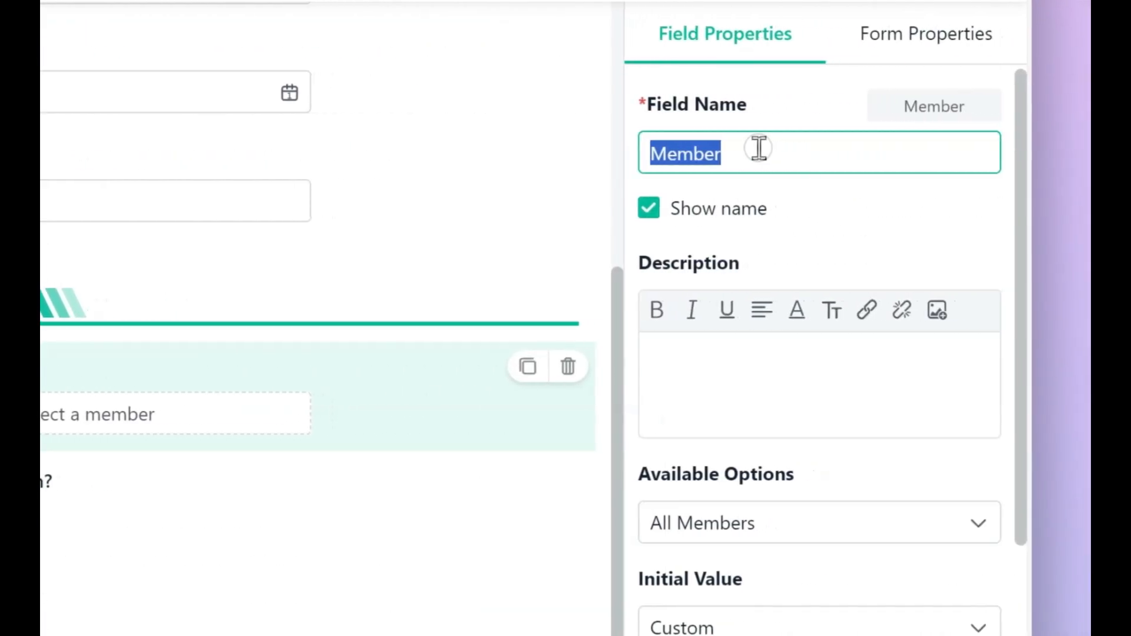
type("Choose the First-Round Reviewer")
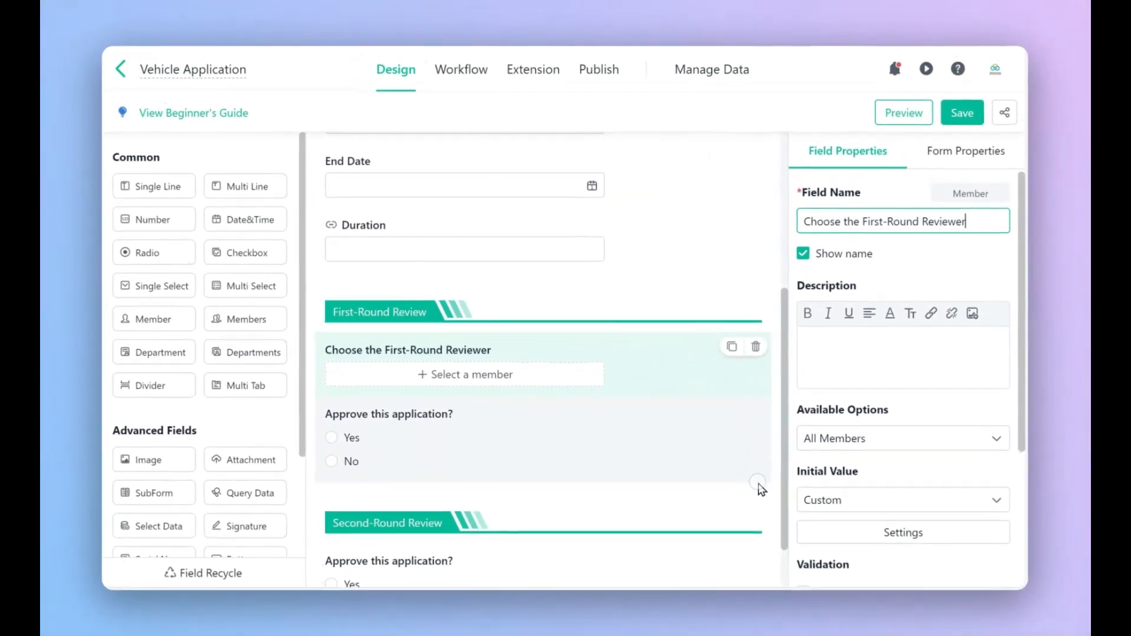
Step: Add another Member field directly under the Second-Round Review heading, above its approval question
scroll(565, 589, "down", 1)
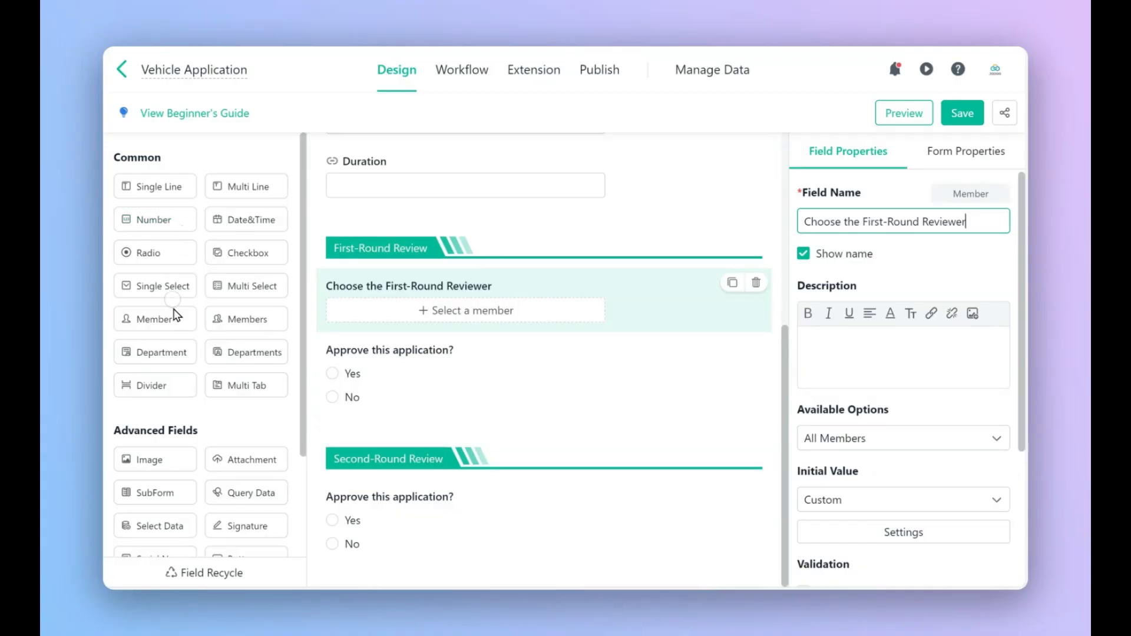
left_click_drag(173, 319, 406, 479)
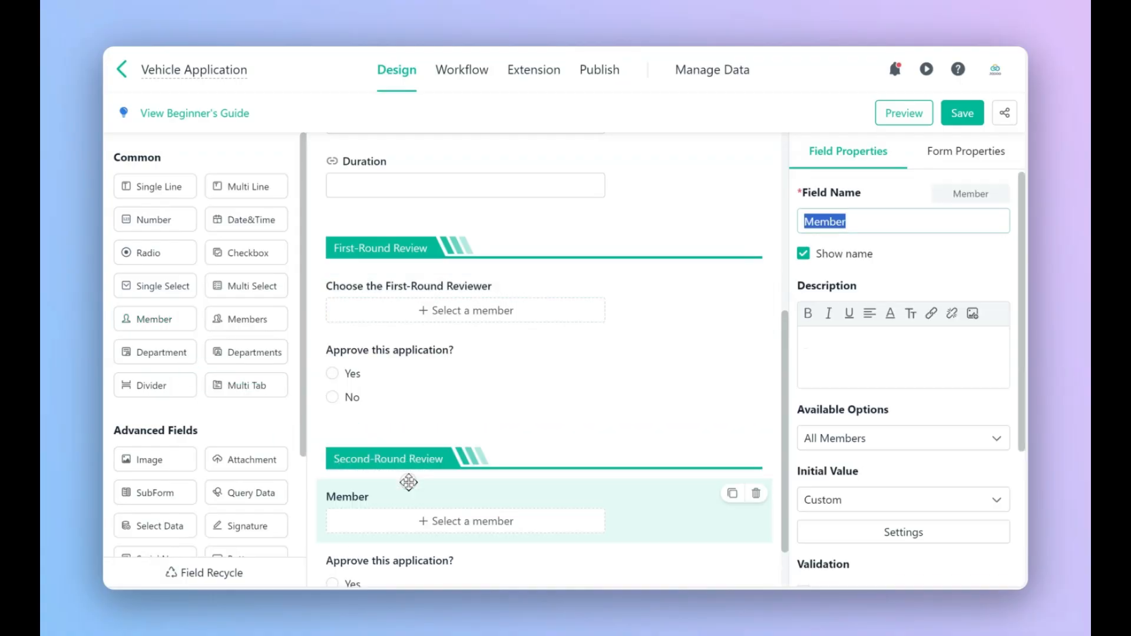
scroll(695, 536, "down", 1)
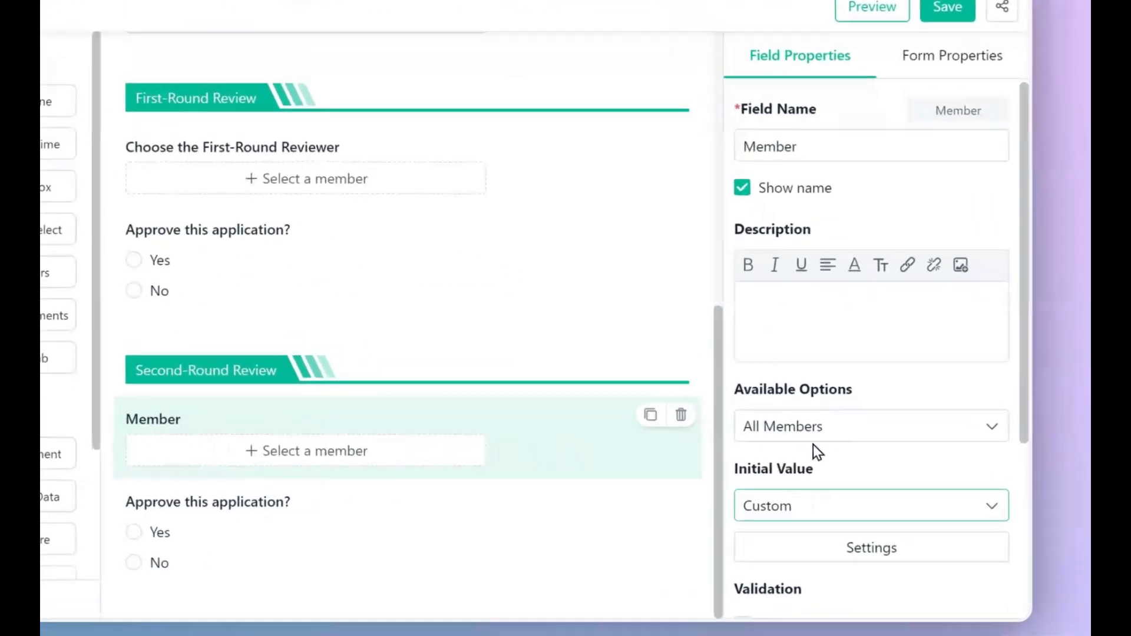
Step: Set the new Member field's available options to Custom, limited to the Administration Department
left_click(857, 447)
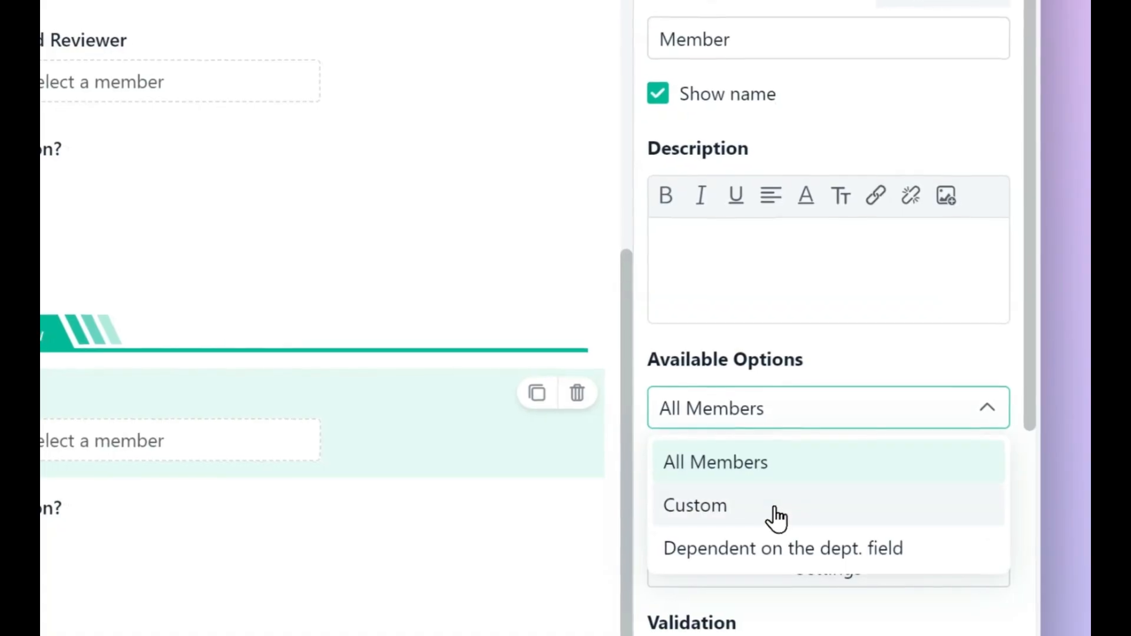
left_click(777, 512)
left_click(779, 464)
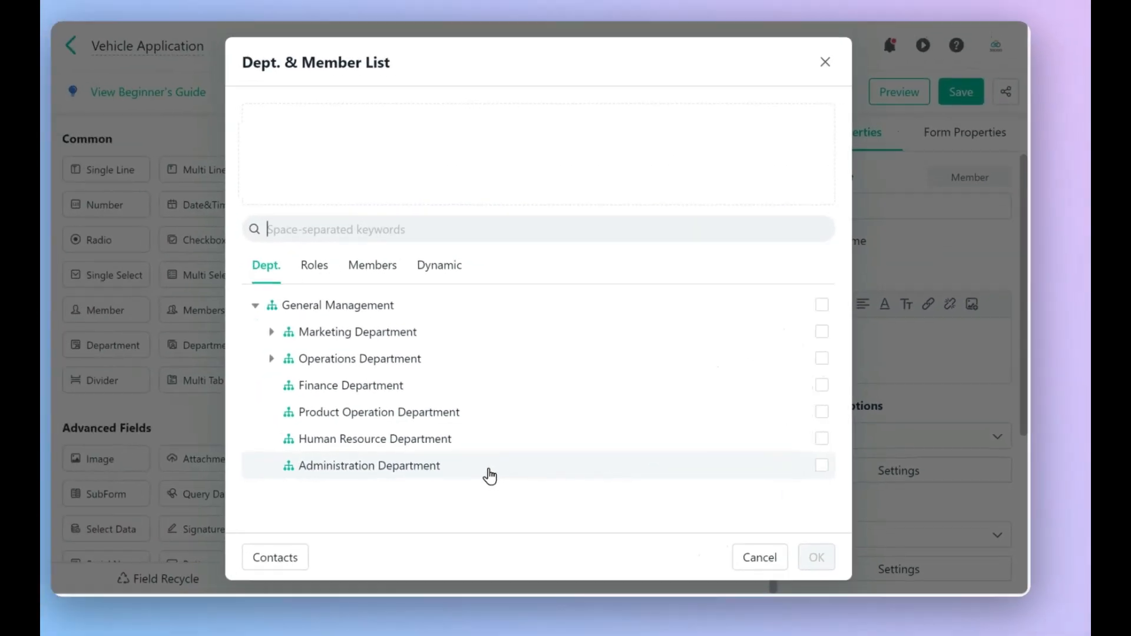
left_click(492, 470)
left_click(816, 557)
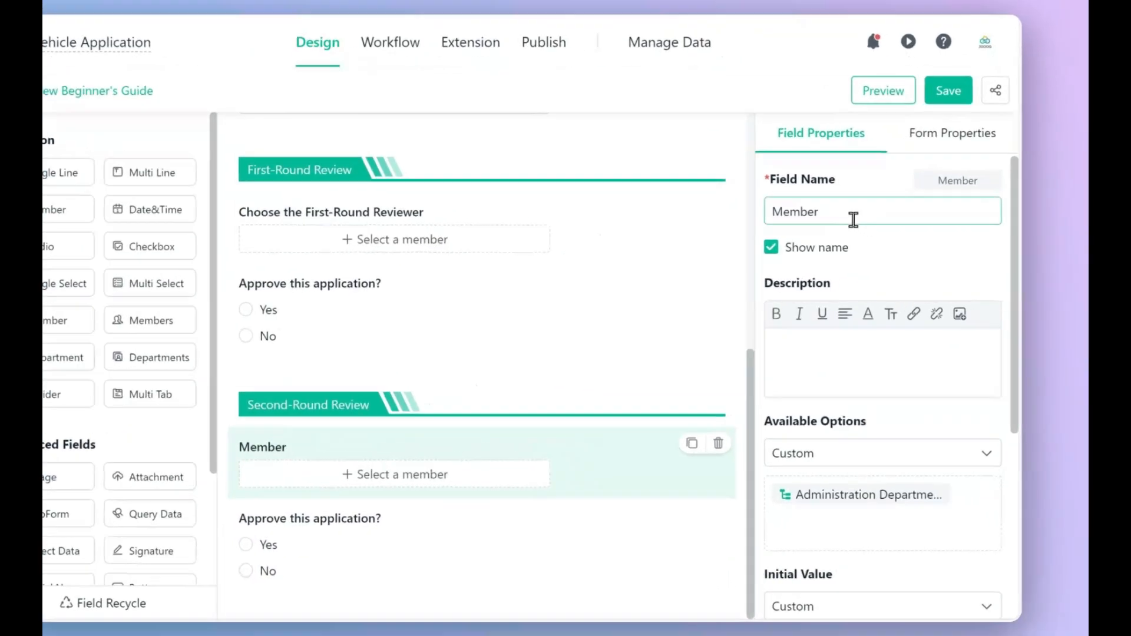
Step: Rename the Member field in the Second-Round Review section as "Choose the Second-Round Reviewer" and save the form
left_click(875, 229)
double_click(827, 222)
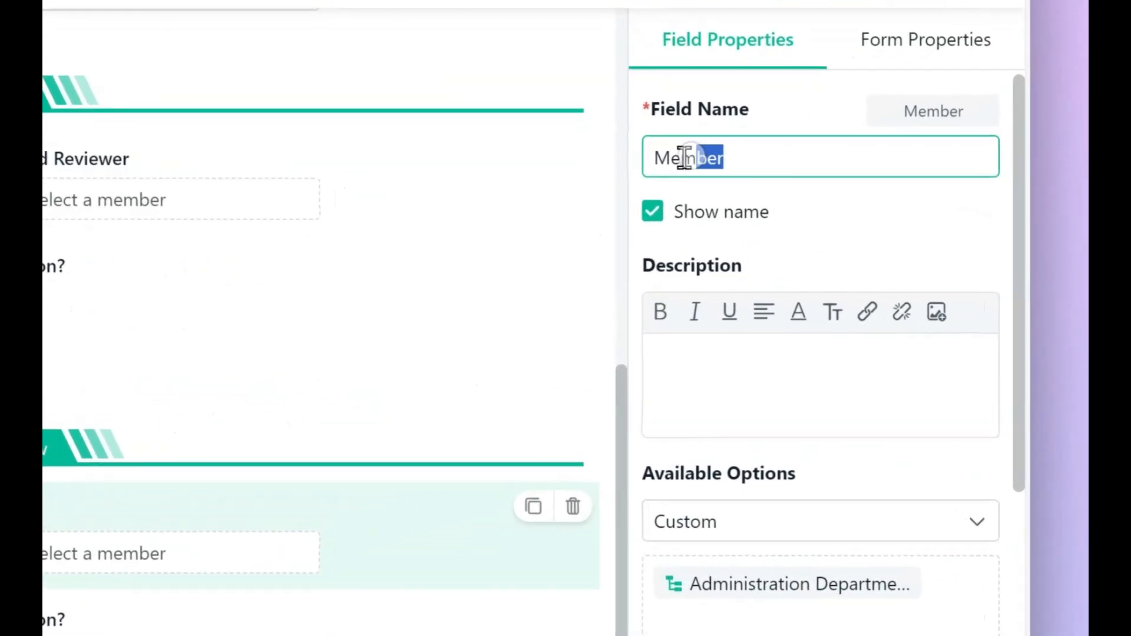
type("Choose the Second-Round Reviewer")
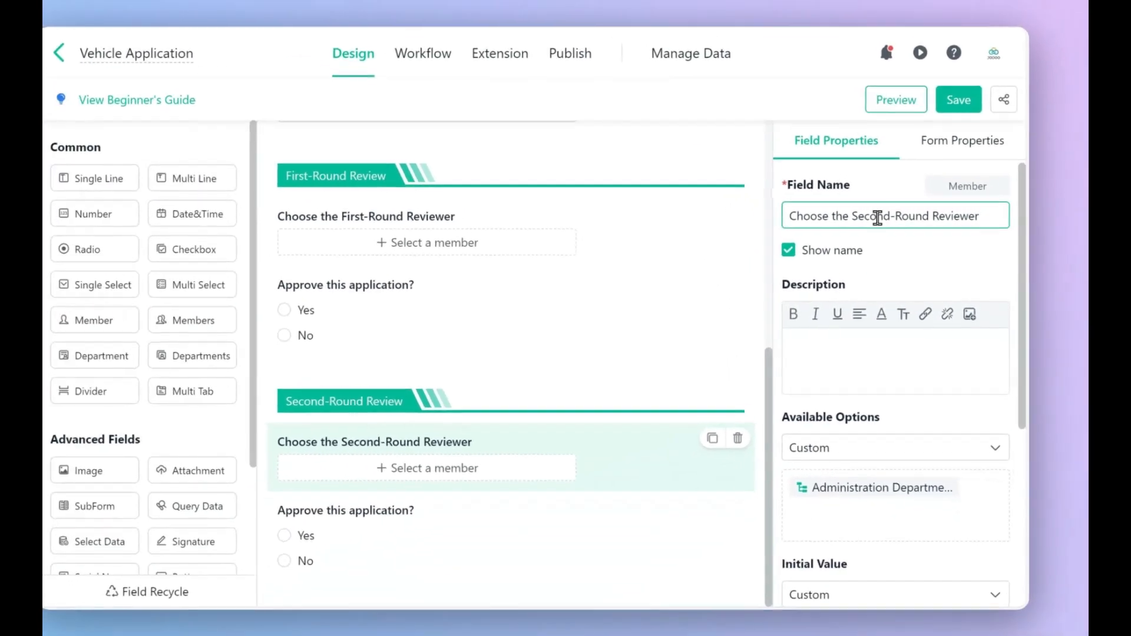
left_click(953, 118)
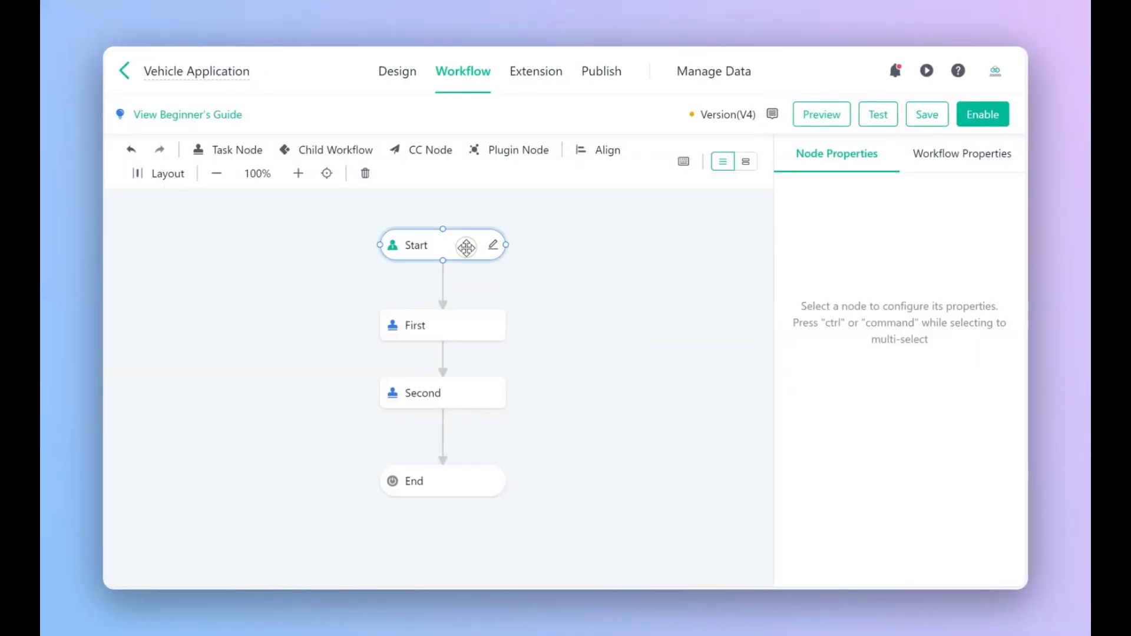
Step: In the workflow's Start node, allow viewing First-Round Review and viewing and editing Choose the First-Round Reviewer
left_click(466, 247)
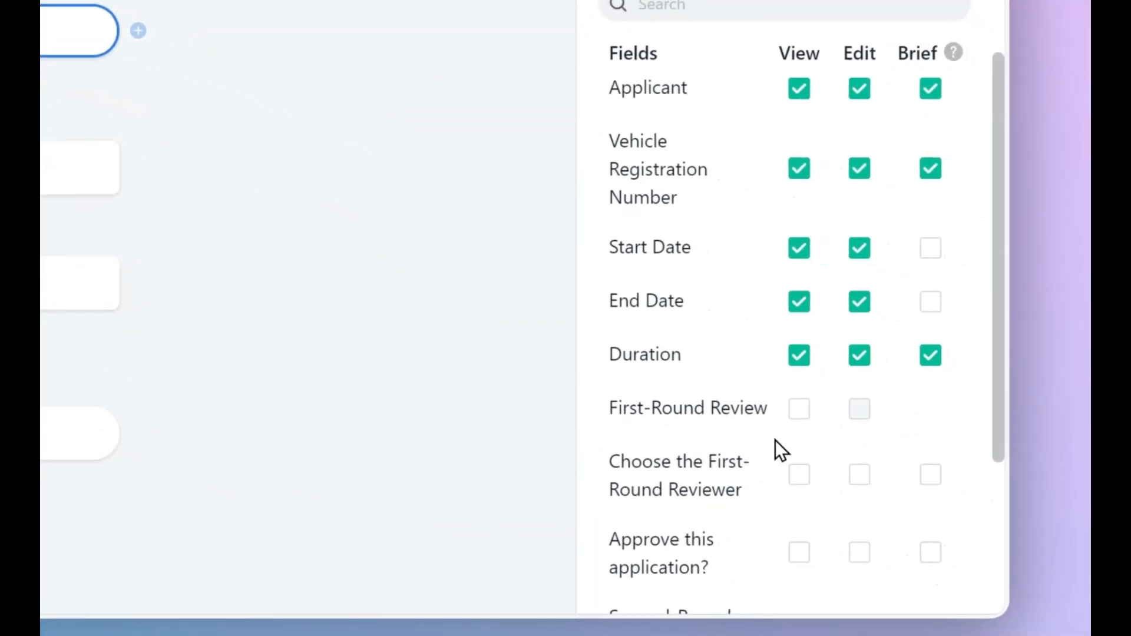
left_click(799, 414)
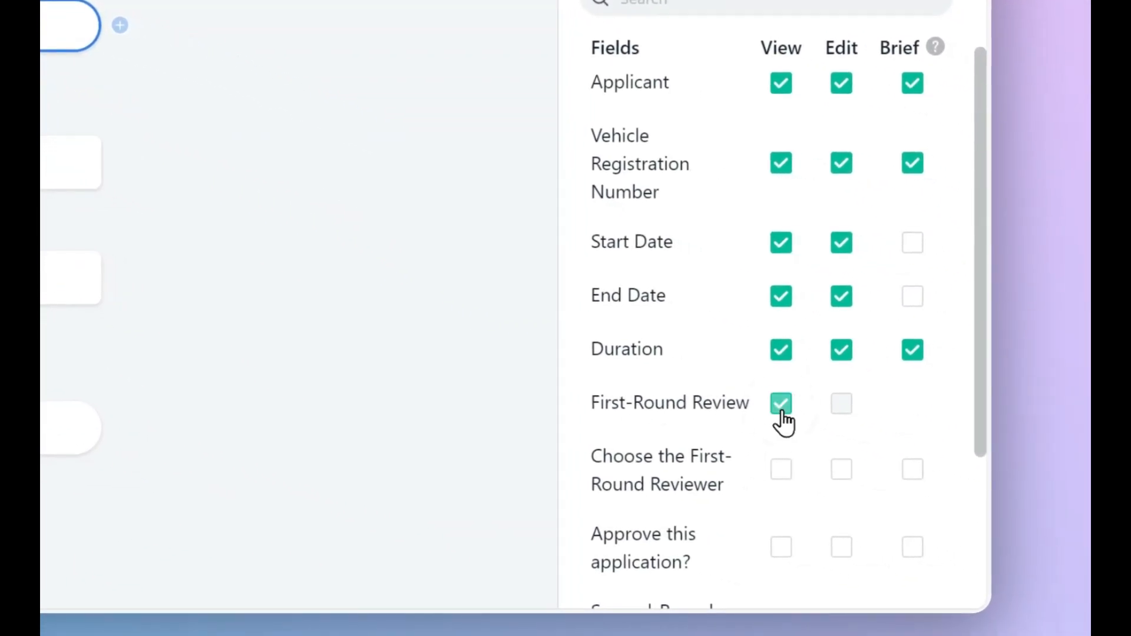
left_click(781, 471)
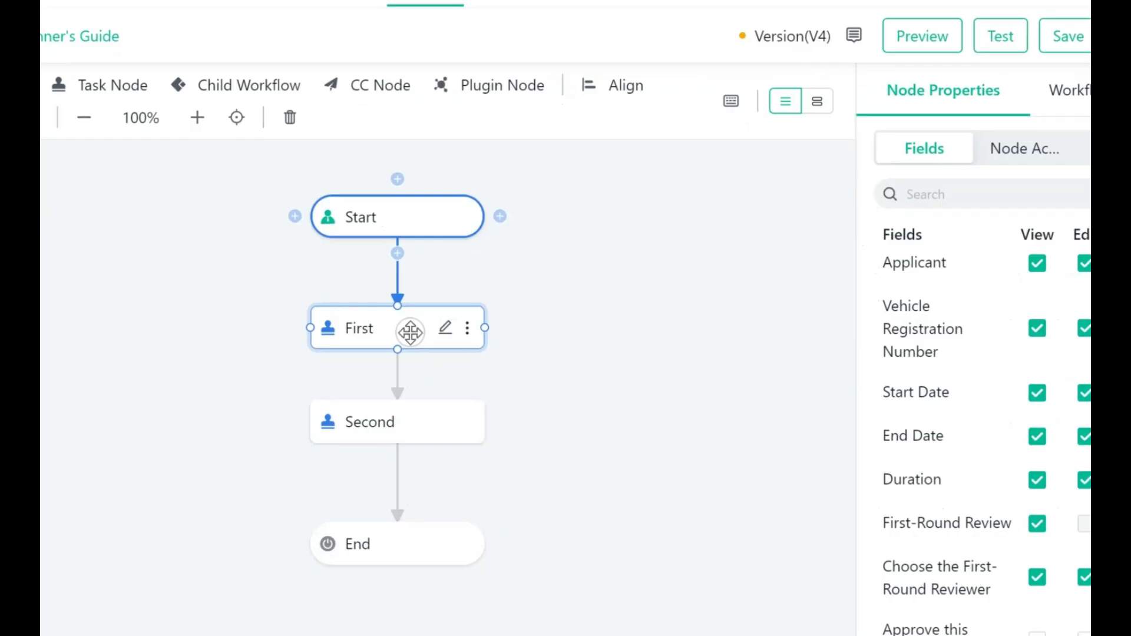
Step: Auto-assign the First node's approver from the member field Choose the First-Round Reviewer
left_click(452, 328)
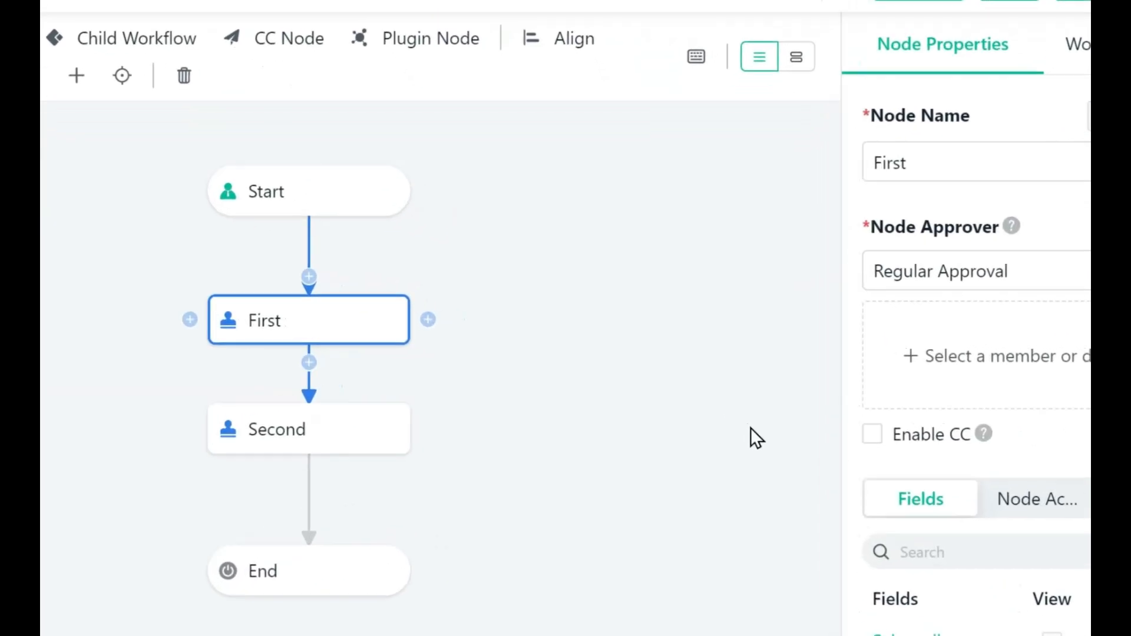
left_click(776, 384)
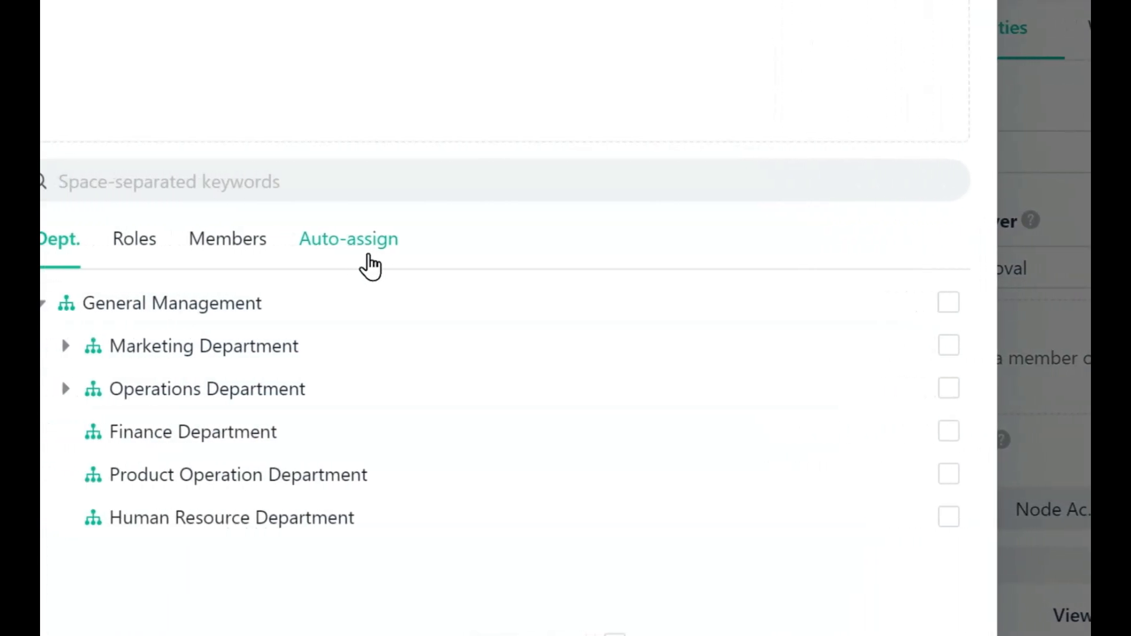
left_click(366, 268)
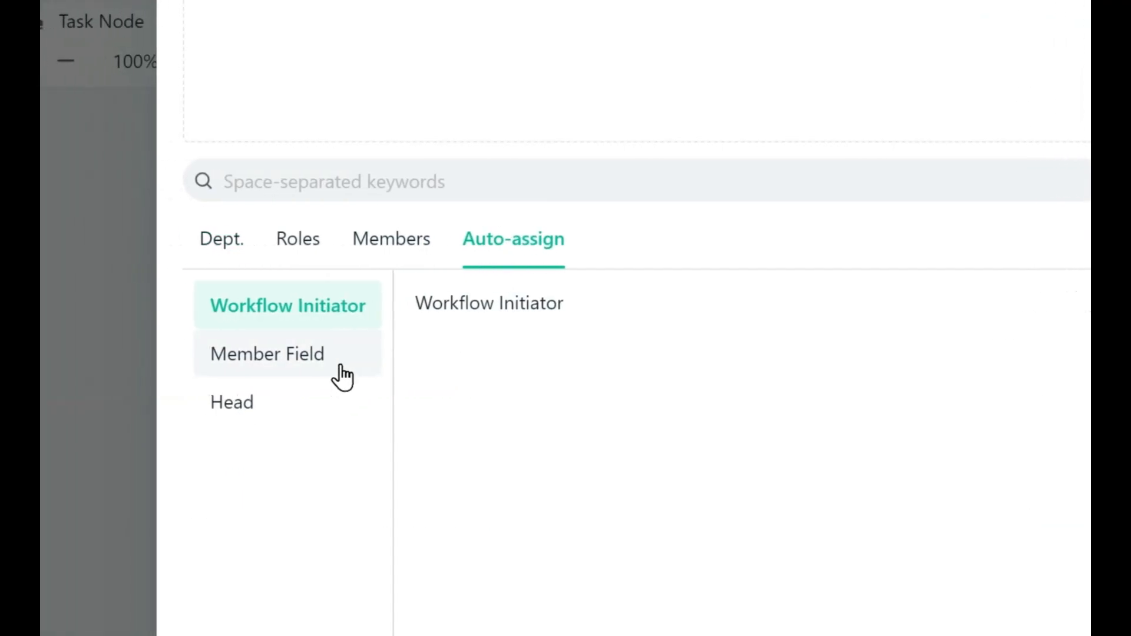
left_click(223, 366)
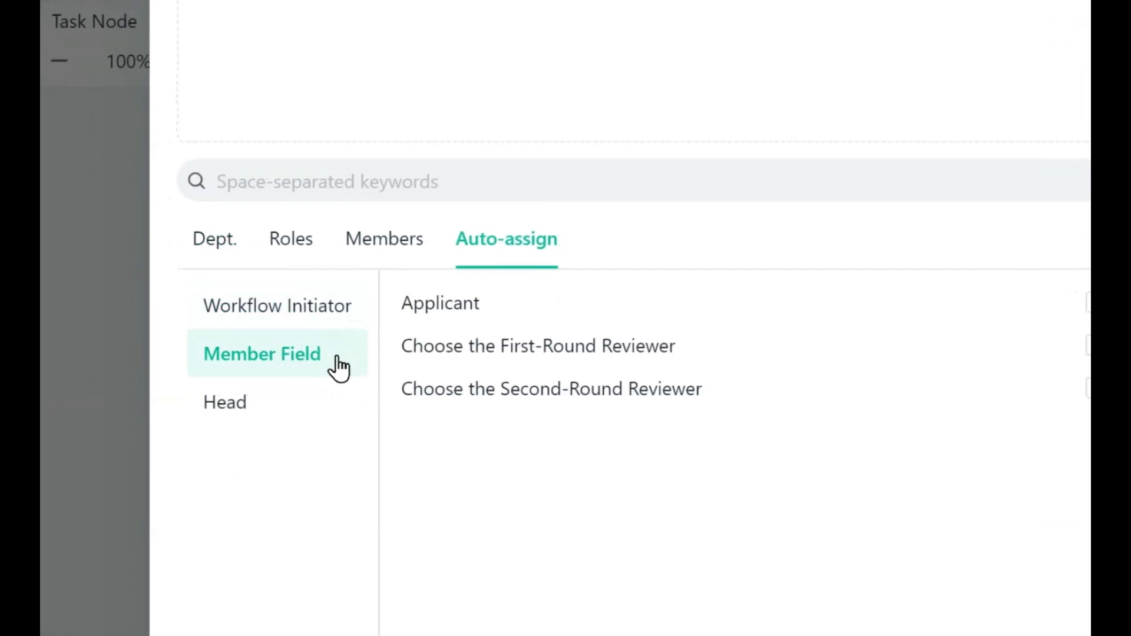
left_click(588, 362)
left_click(825, 538)
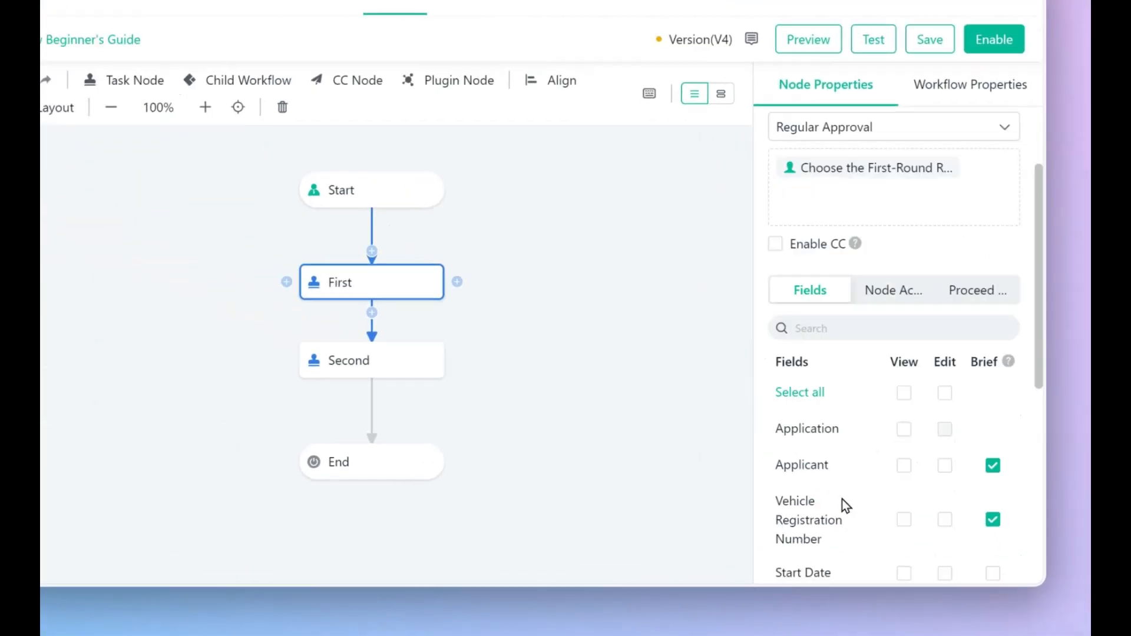
Step: Grant the First node View permission on Application, Applicant, Vehicle Registration Number, Start Date, End Date, Duration and First-Round Review
scroll(748, 25, "down", 1)
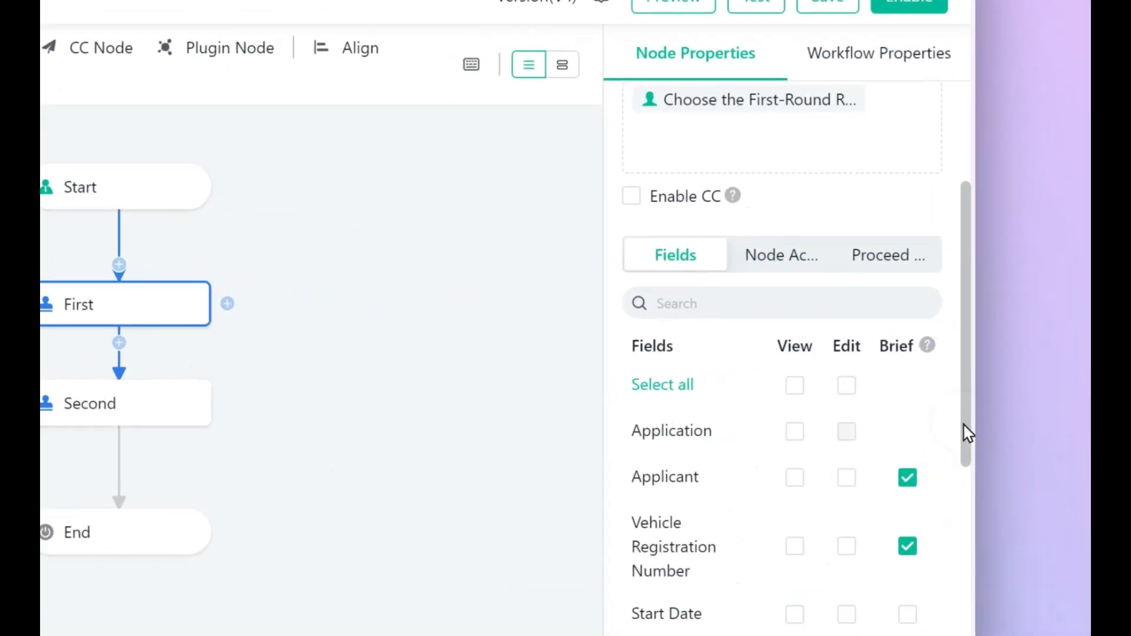
left_click_drag(1020, 414, 1025, 459)
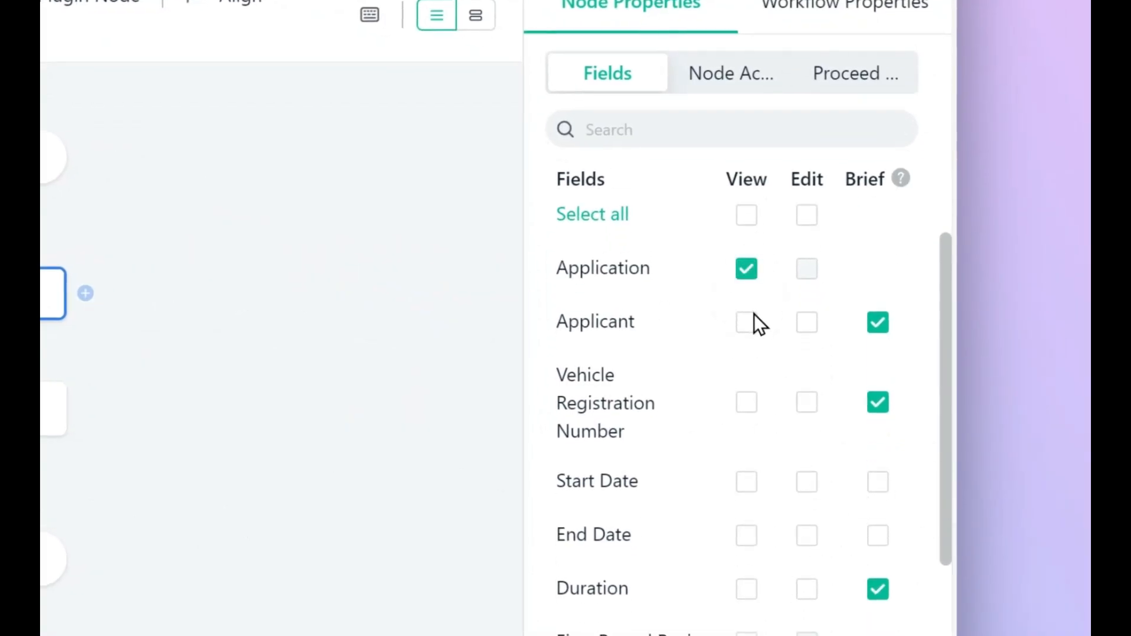
left_click(748, 405)
left_click(748, 483)
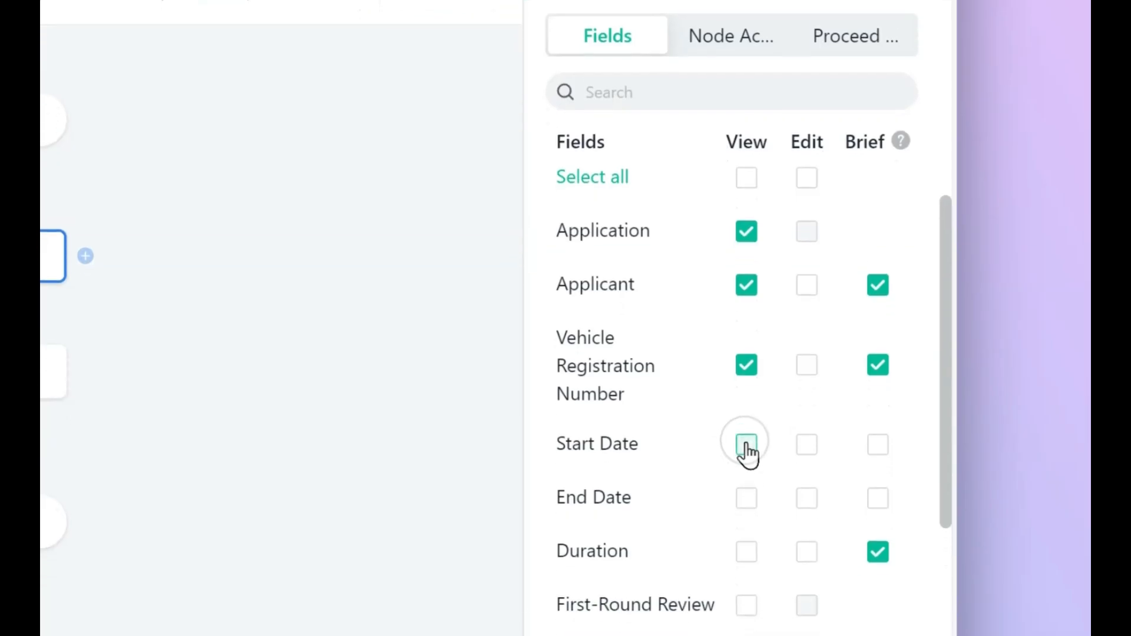
left_click(748, 536)
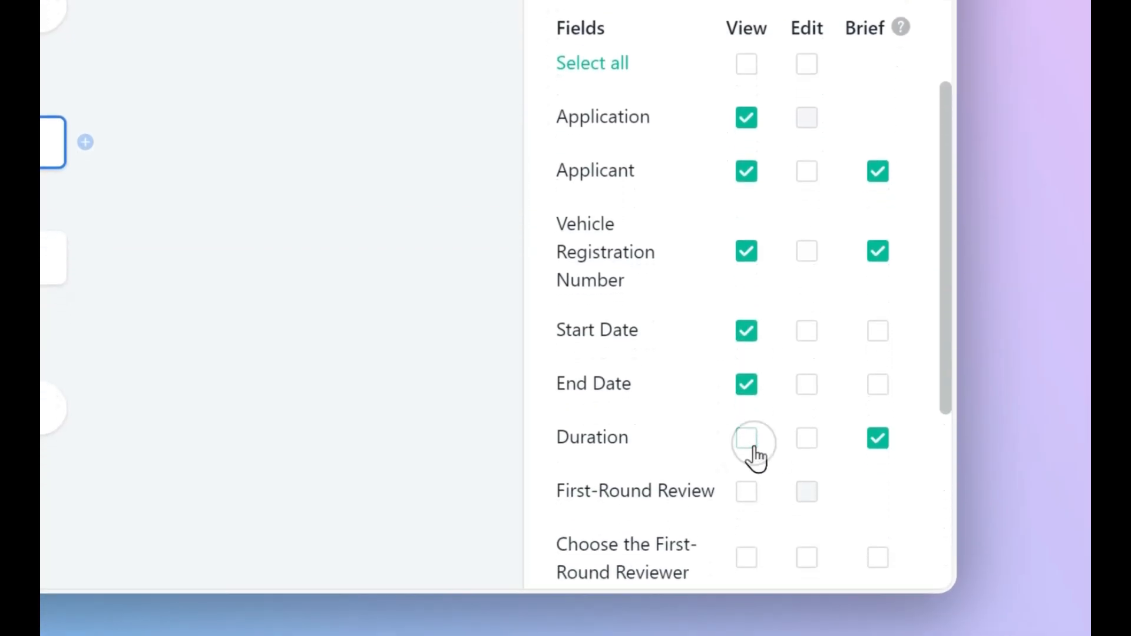
left_click(752, 448)
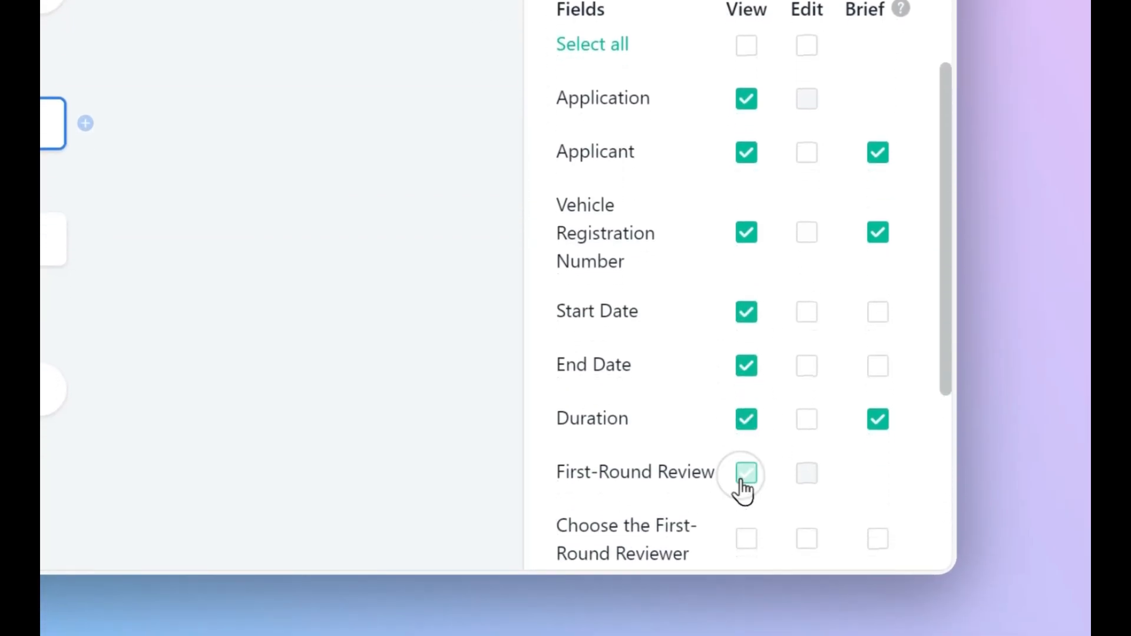
left_click(746, 494)
Step: Let the First node view and edit the first-round approval question and Choose the Second-Round Reviewer, and view Second-Round Review
scroll(783, 503, "down", 5)
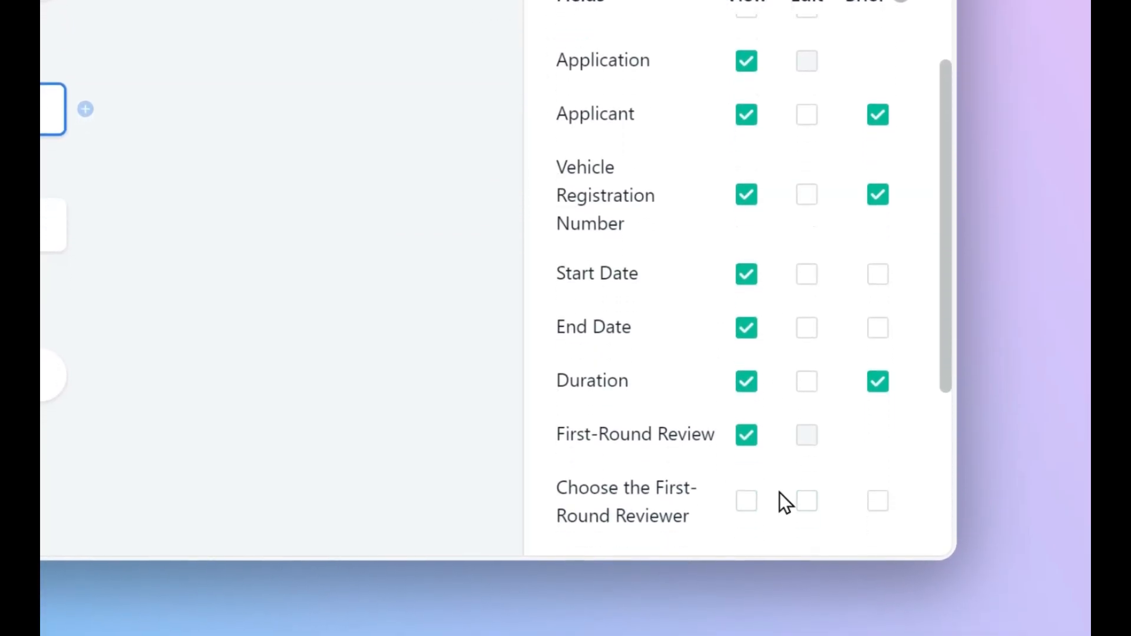
left_click(747, 358)
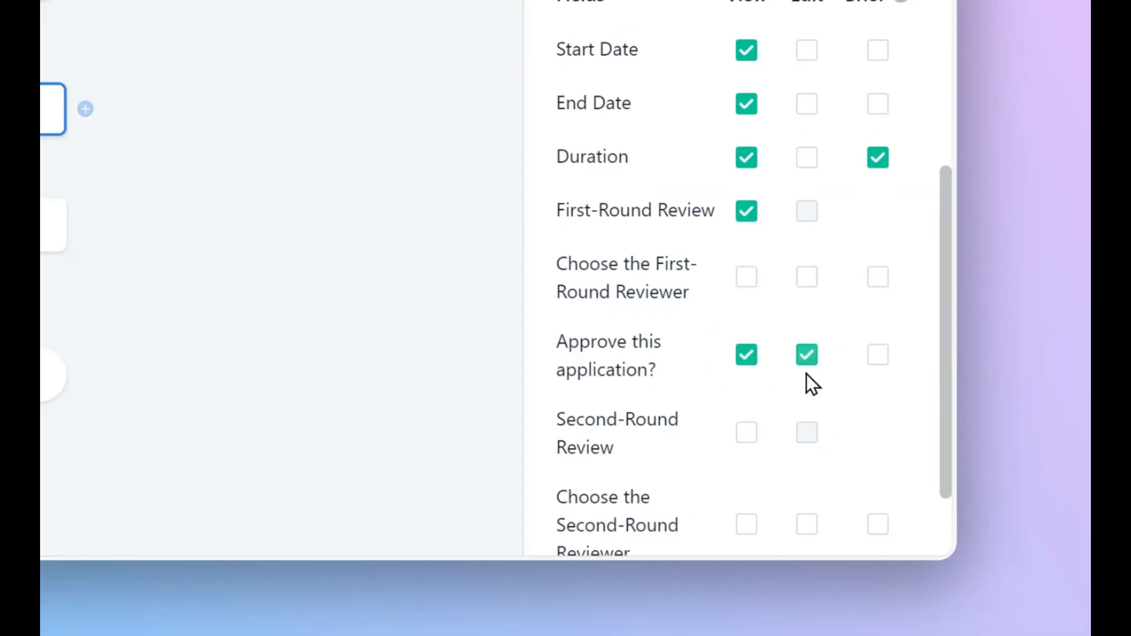
left_click(747, 435)
scroll(761, 486, "down", 2)
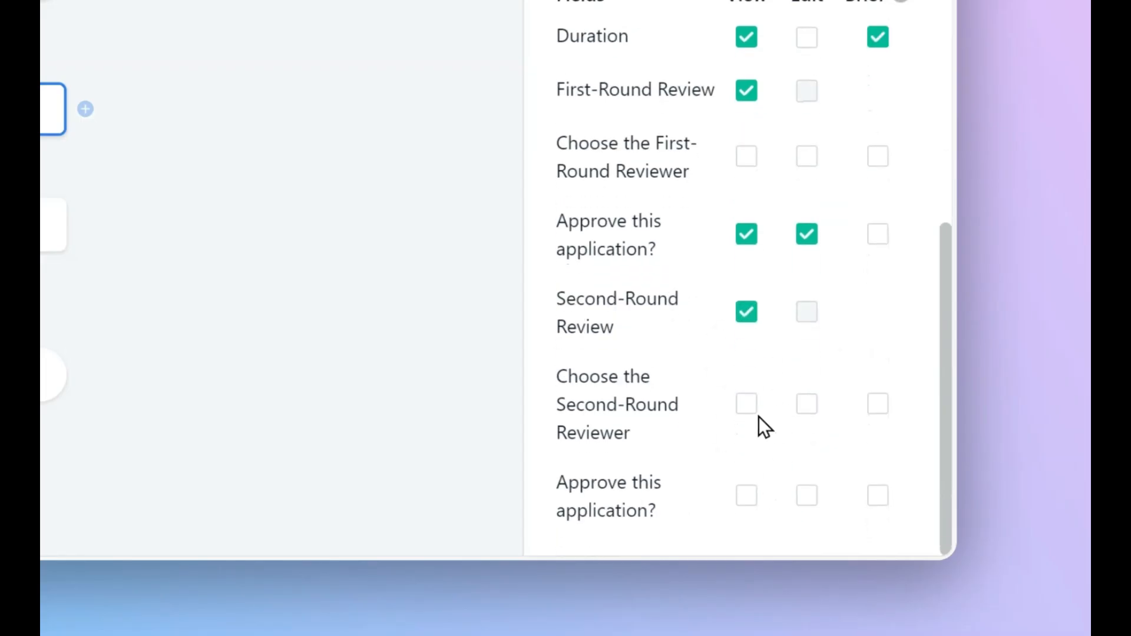
left_click(806, 406)
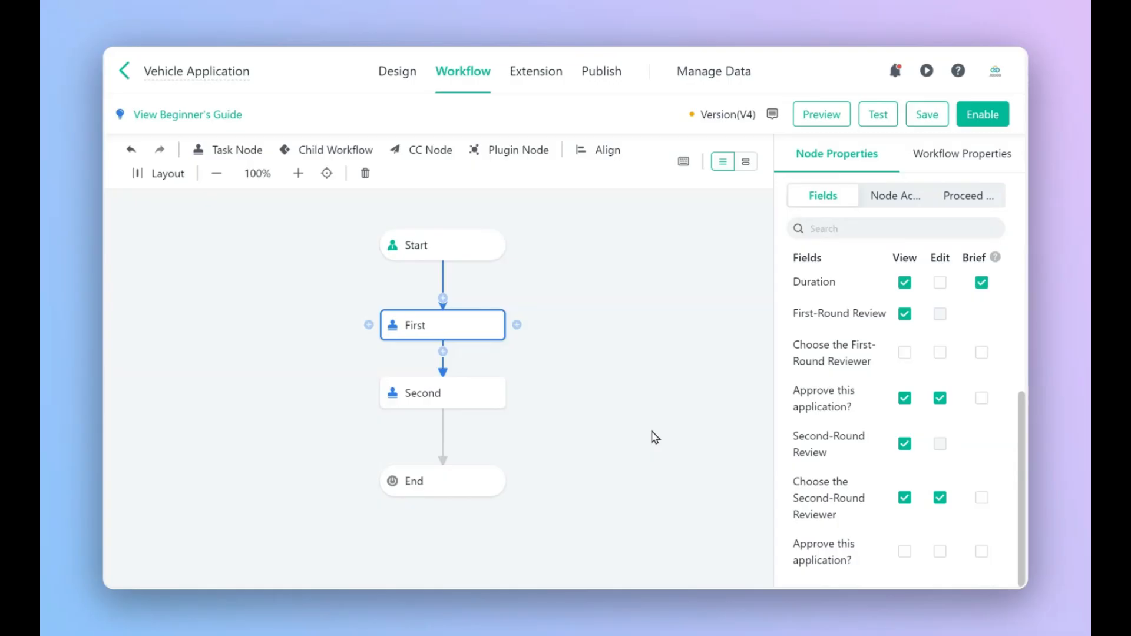
Step: Auto-assign the Second node's approver from the member field Choose the Second-Round Reviewer
left_click(463, 399)
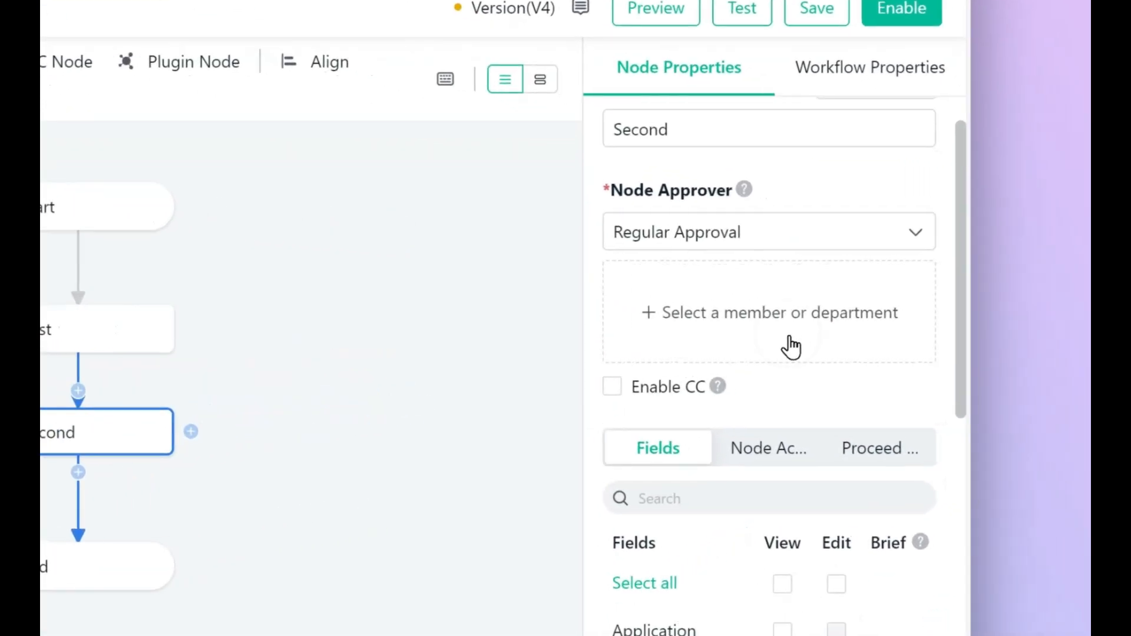
left_click(768, 342)
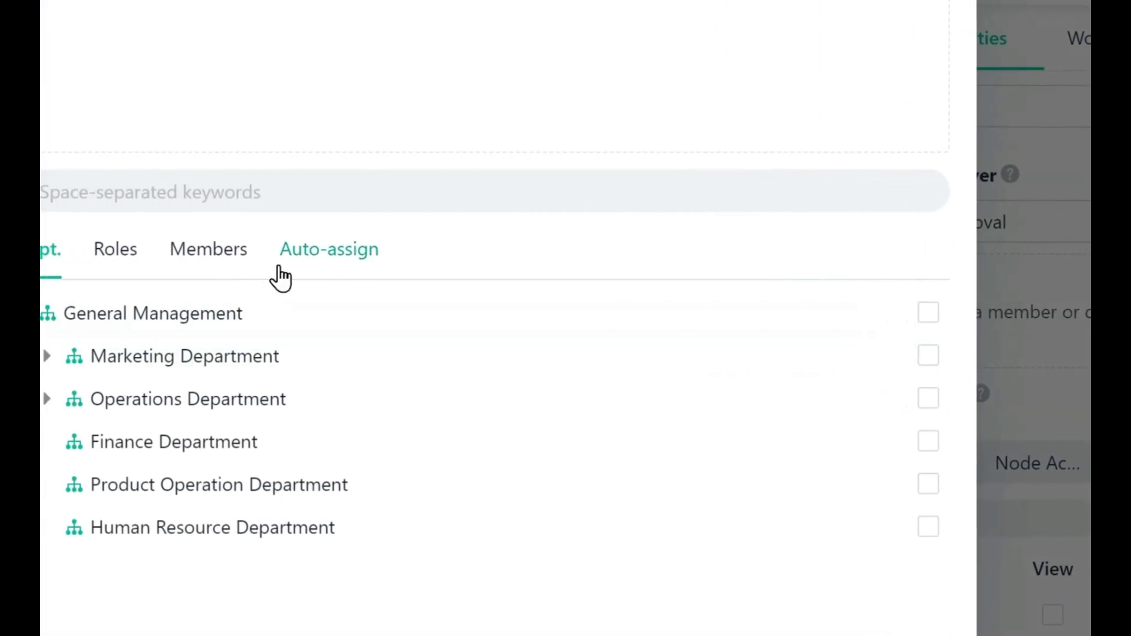
left_click(346, 259)
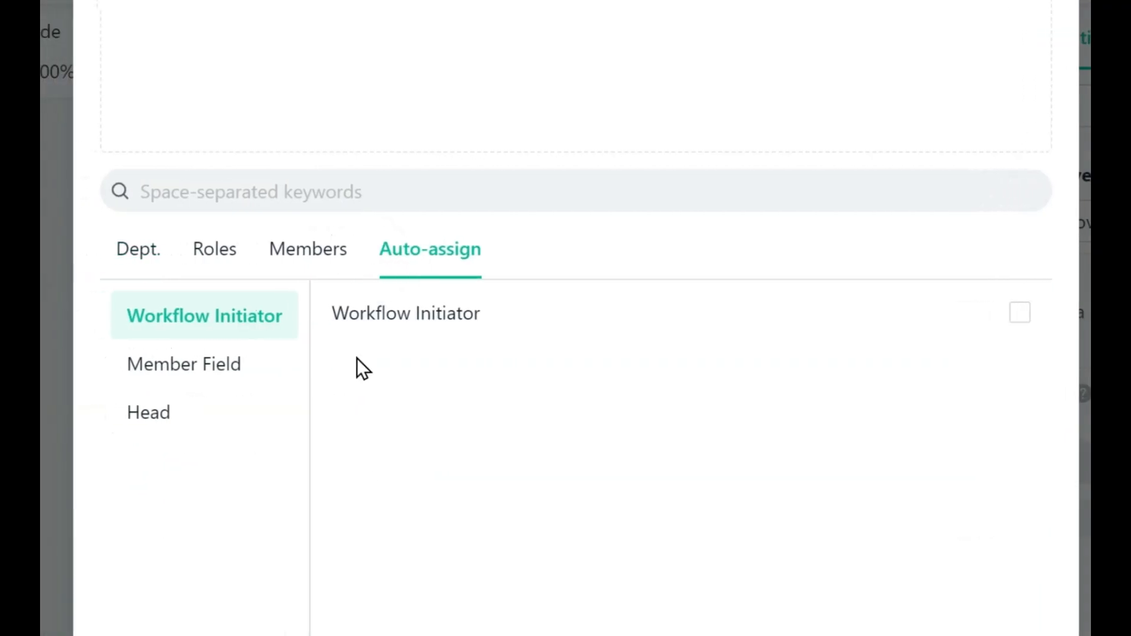
left_click(323, 377)
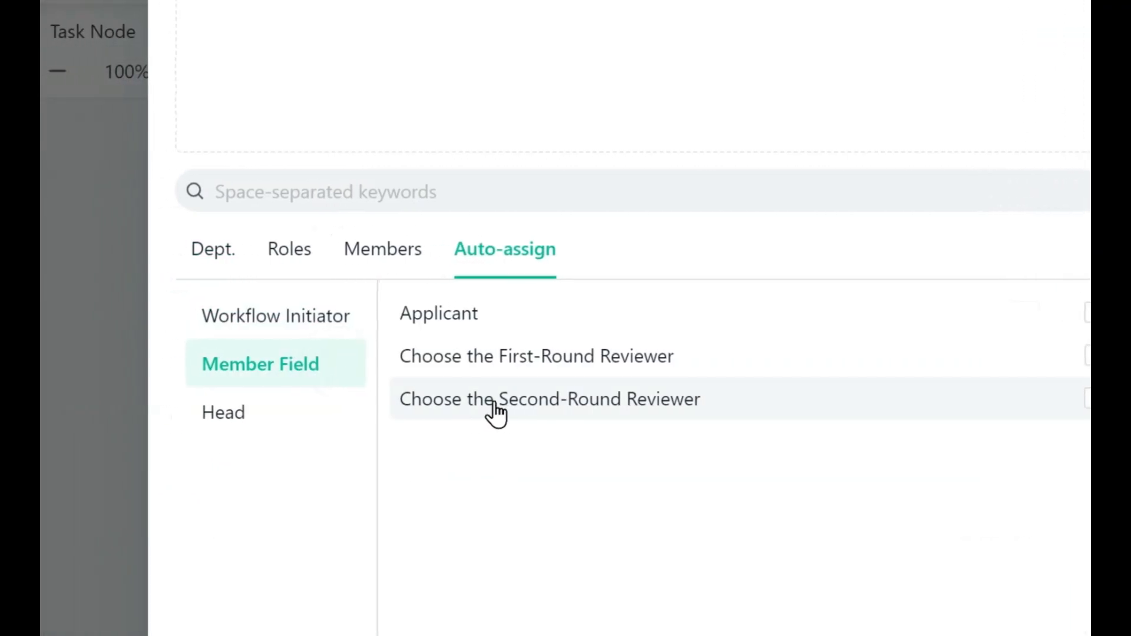
left_click(480, 399)
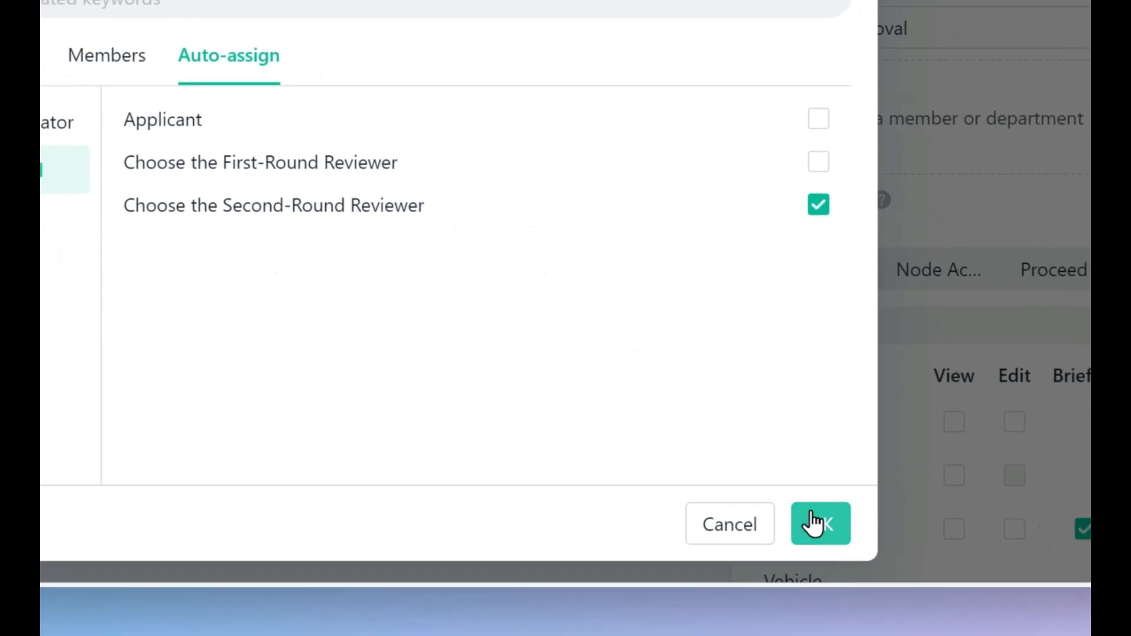
left_click(810, 523)
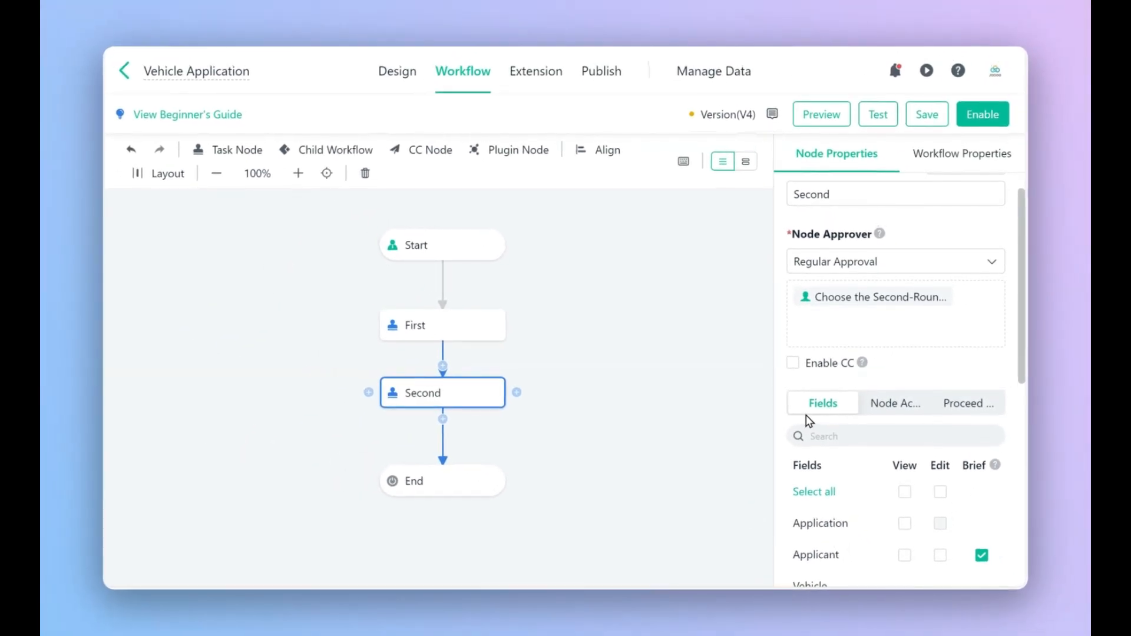
Step: Grant the Second node View permission on Application, Applicant, Vehicle Registration Number, Start Date, End Date, Duration and First-Round Review
scroll(810, 419, "down", 3)
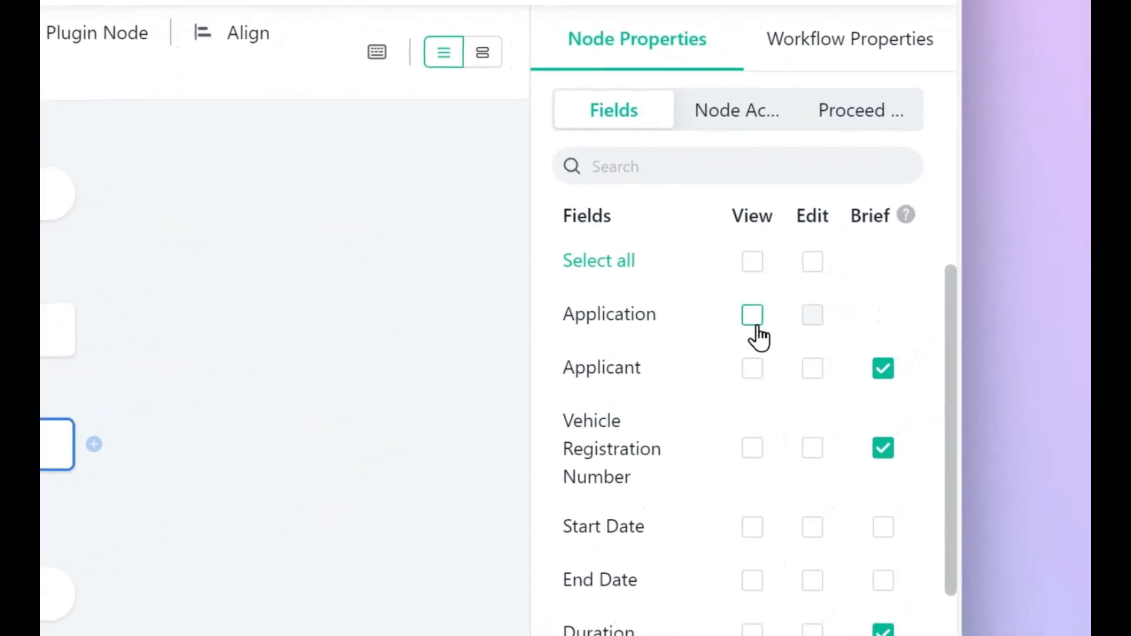
left_click(905, 320)
left_click(751, 369)
left_click(752, 449)
left_click(752, 527)
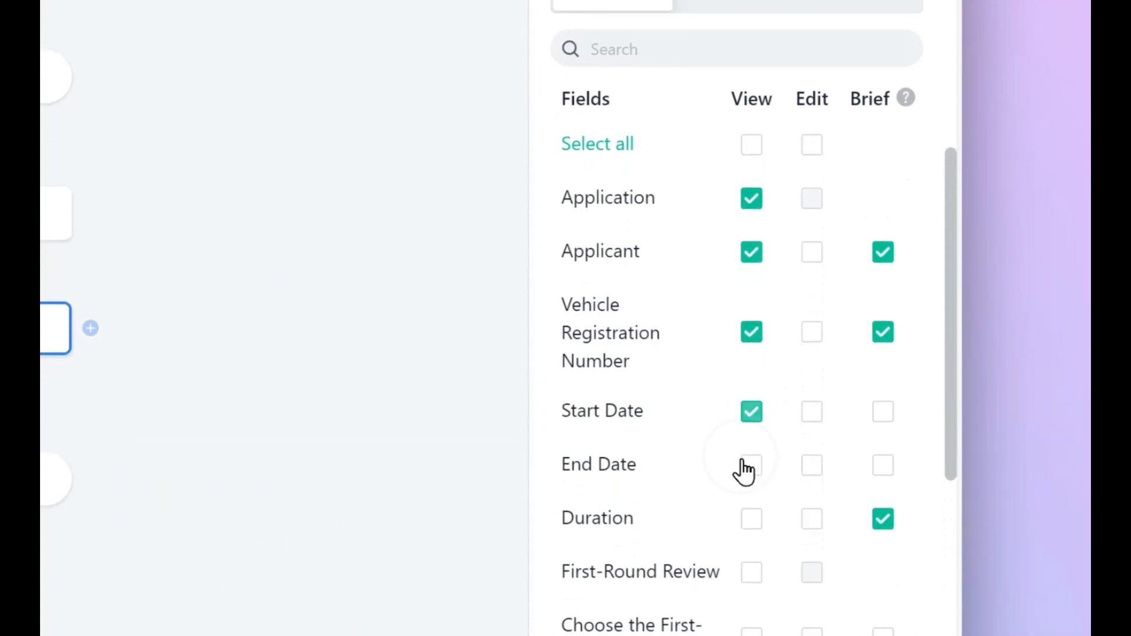
left_click(752, 433)
left_click(752, 484)
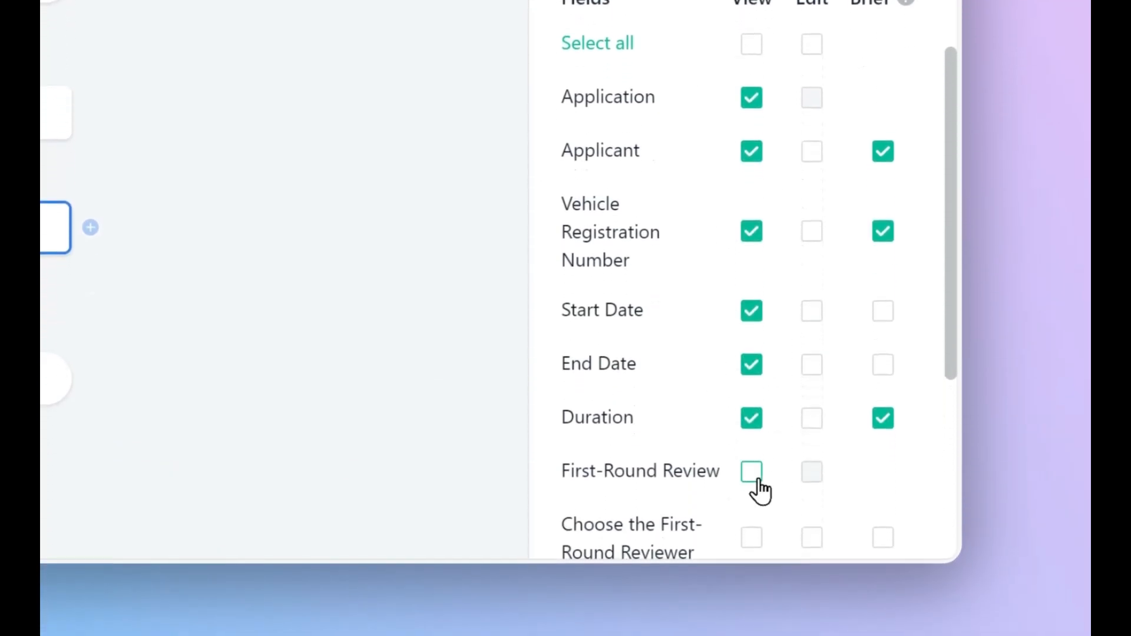
left_click(752, 536)
Step: Let the Second node view the first-round approval question and Second-Round Review, and view and edit the second-round approval question
scroll(763, 484, "down", 4)
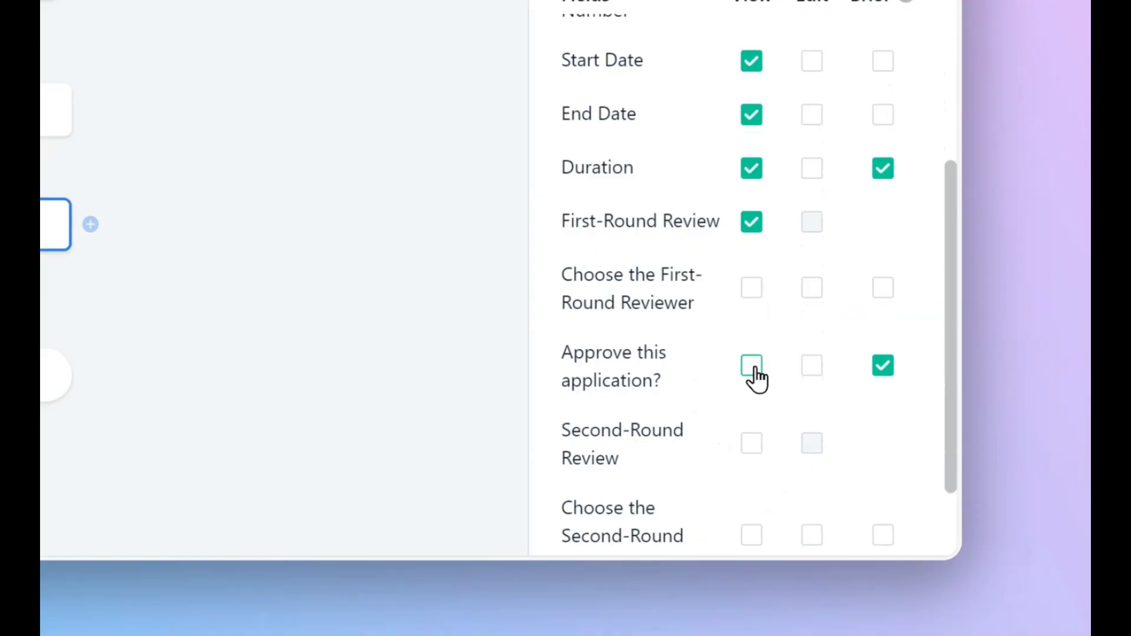
left_click(751, 449)
scroll(779, 484, "down", 2)
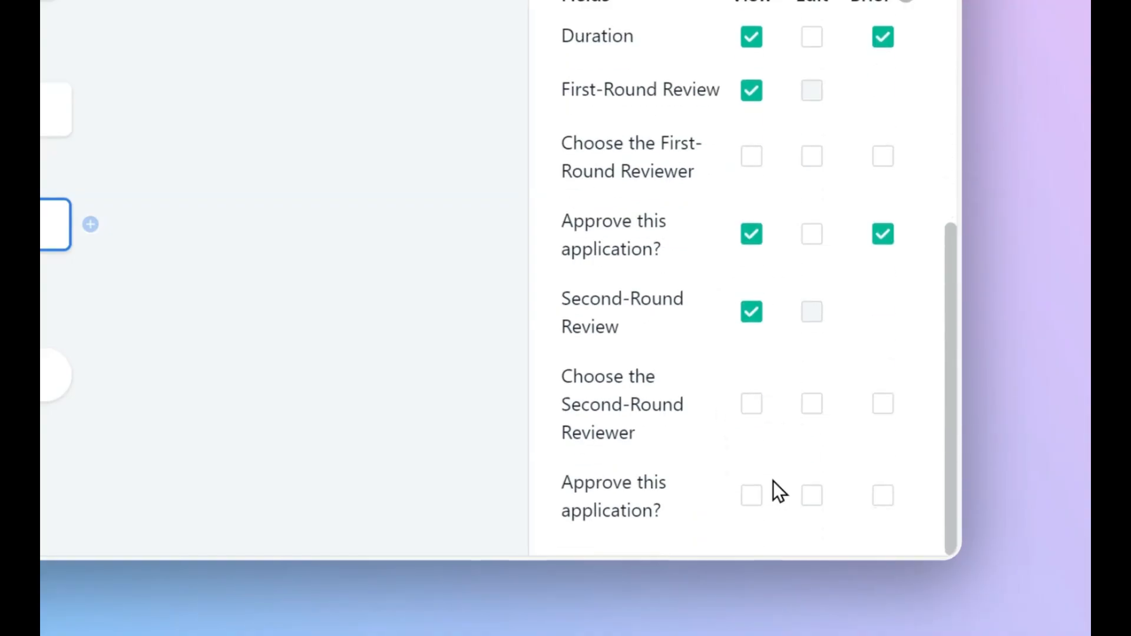
left_click(753, 497)
left_click(810, 501)
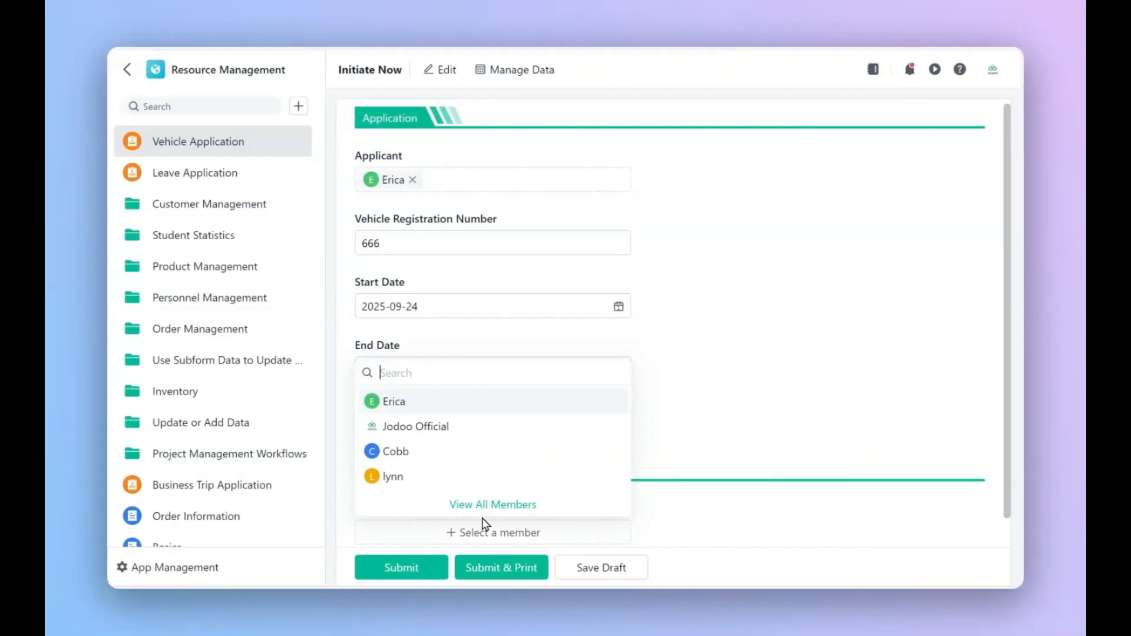
Step: Choose Jodoo Official as the first-round reviewer in the filled-in Vehicle Application form and submit the application
left_click(468, 429)
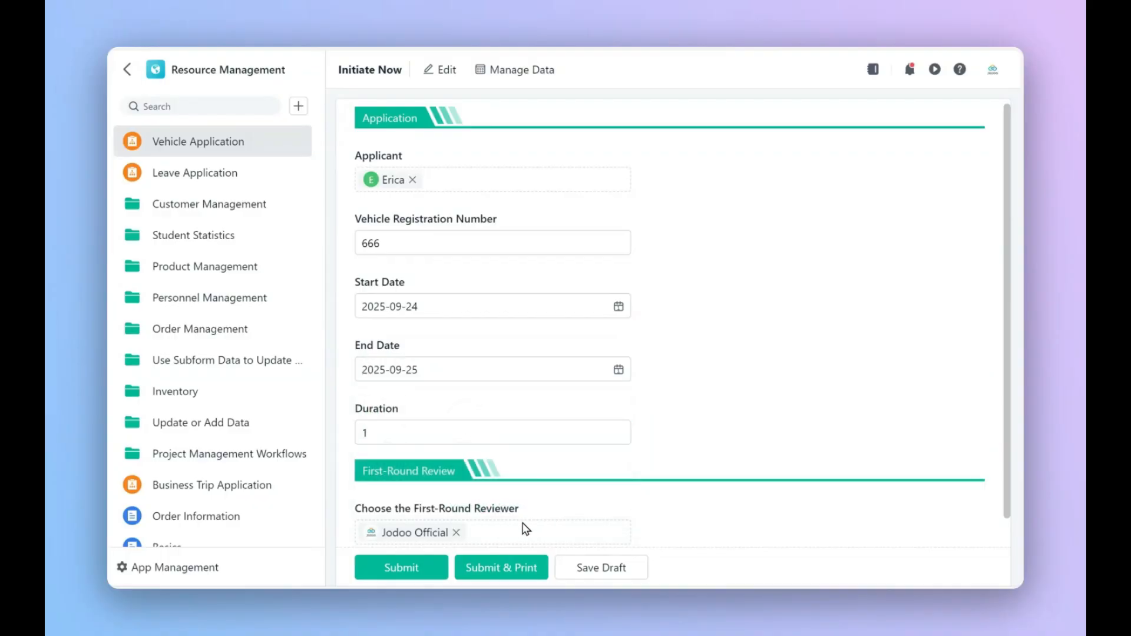
left_click(414, 566)
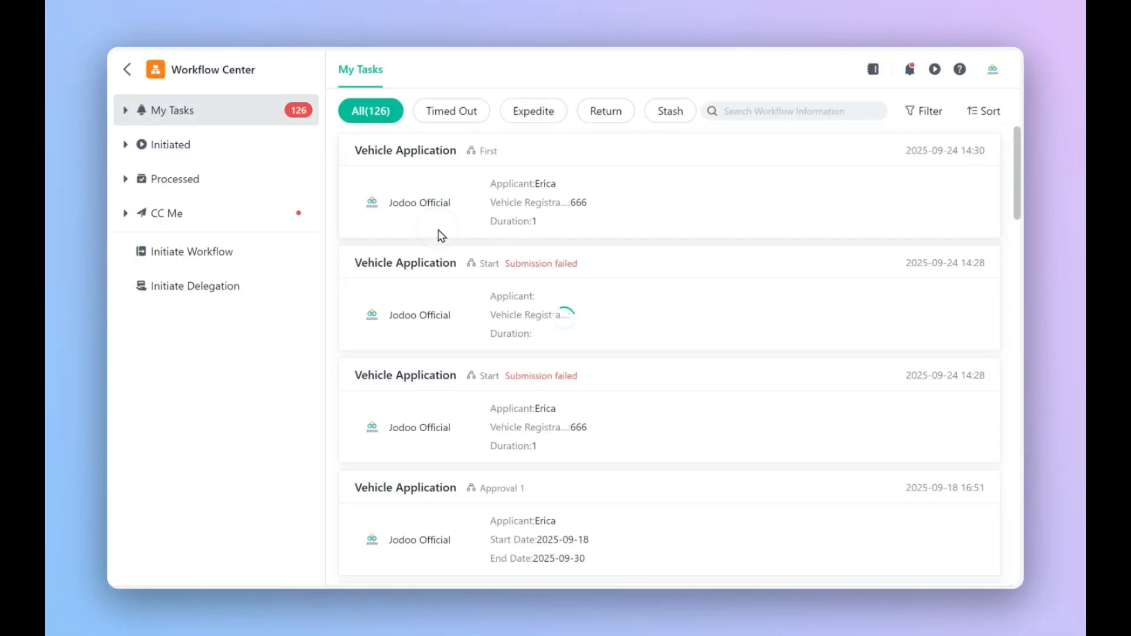
Step: Open the newest Vehicle Application task at the First node, approve it with Yes, choose the second-round reviewer and submit
left_click(439, 235)
scroll(362, 444, "down", 4)
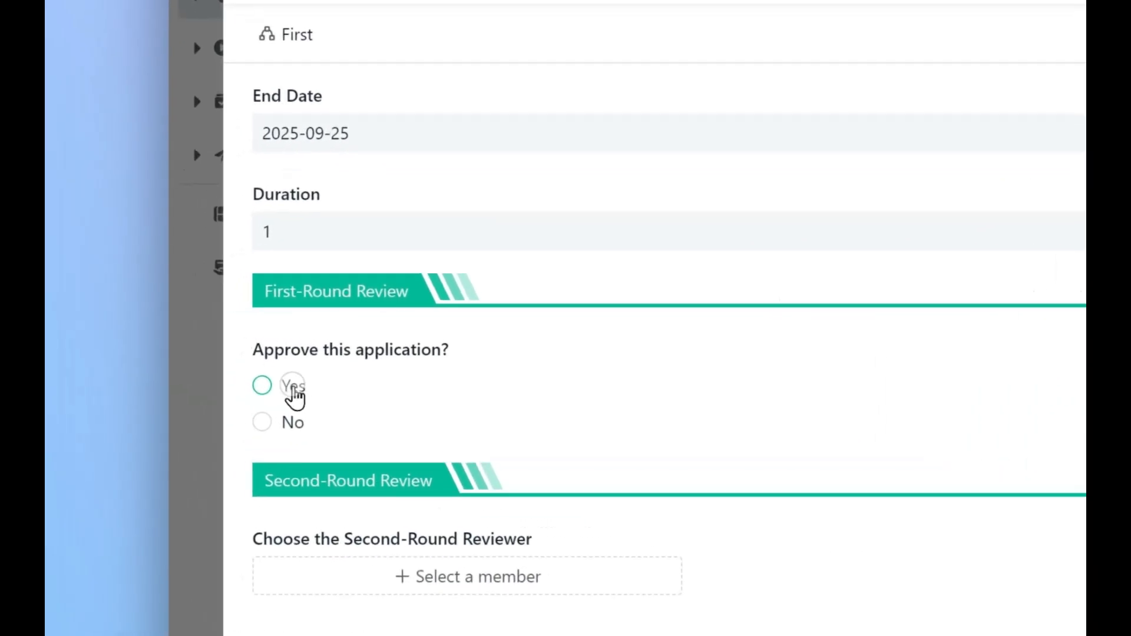
left_click(187, 367)
left_click(471, 465)
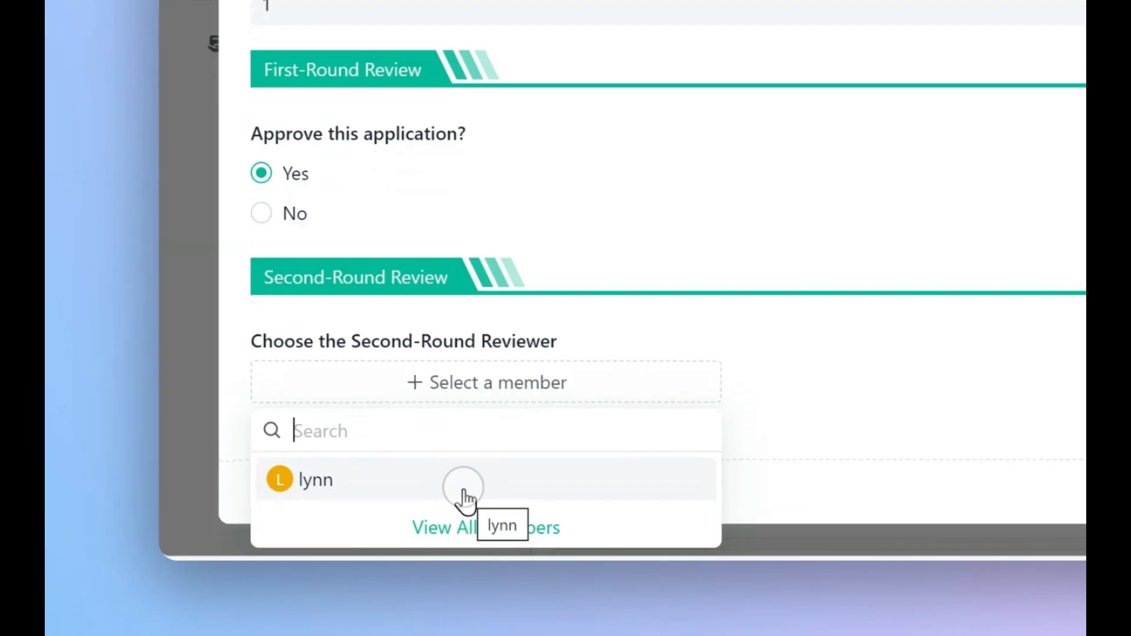
left_click(463, 488)
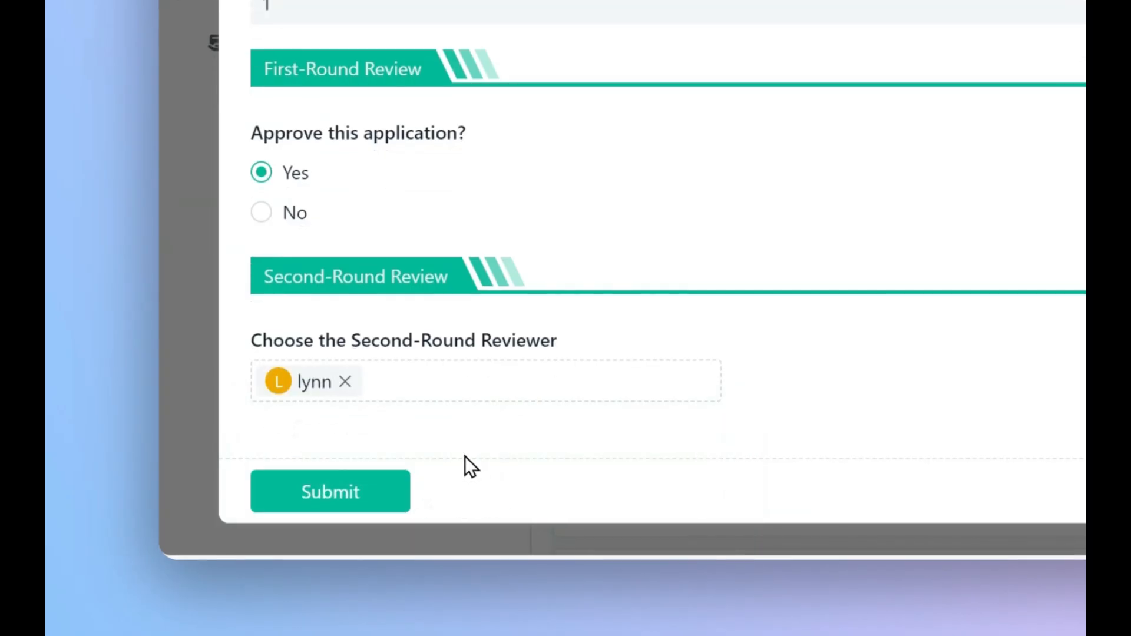
left_click(383, 489)
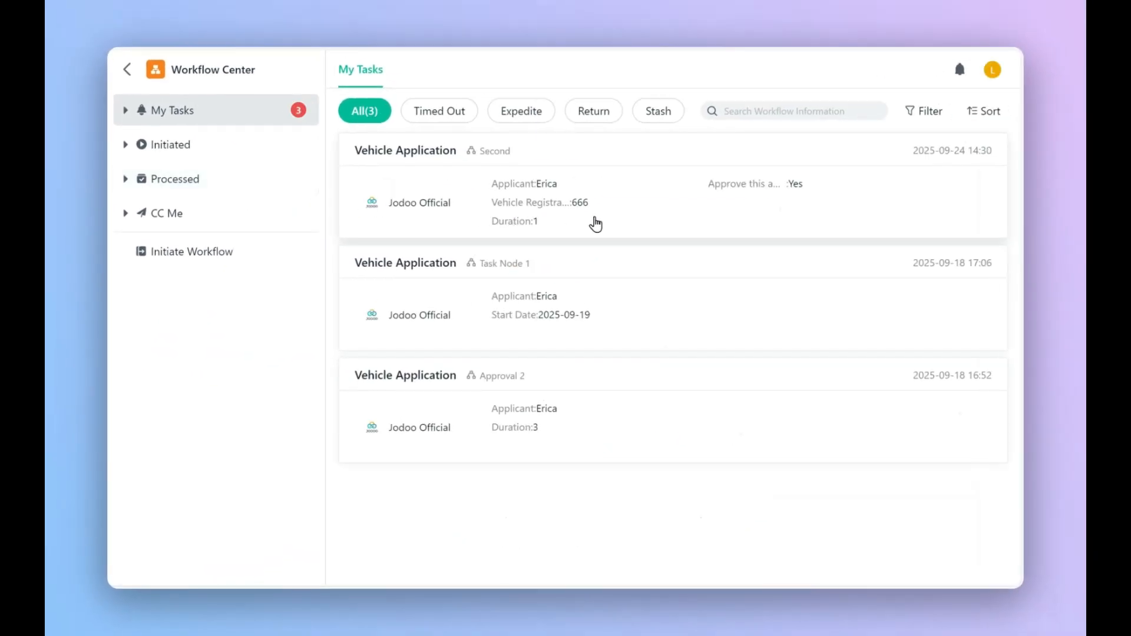
Step: Open the Vehicle Application task at the Second node, answer the second-round approval question with Yes and submit
left_click(685, 218)
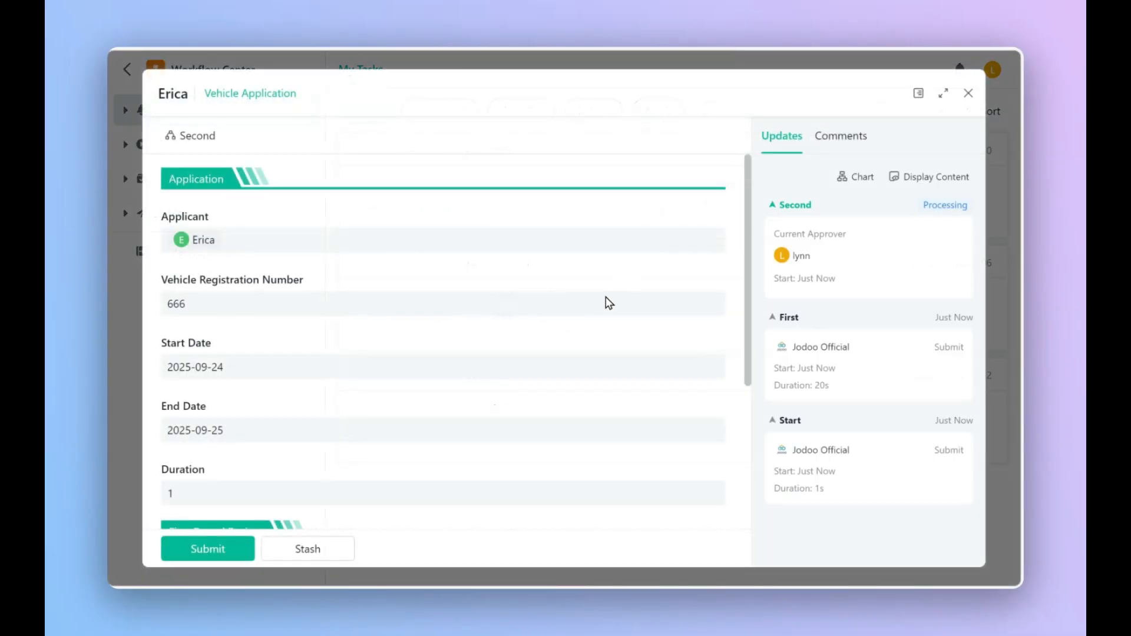
scroll(479, 400, "down", 4)
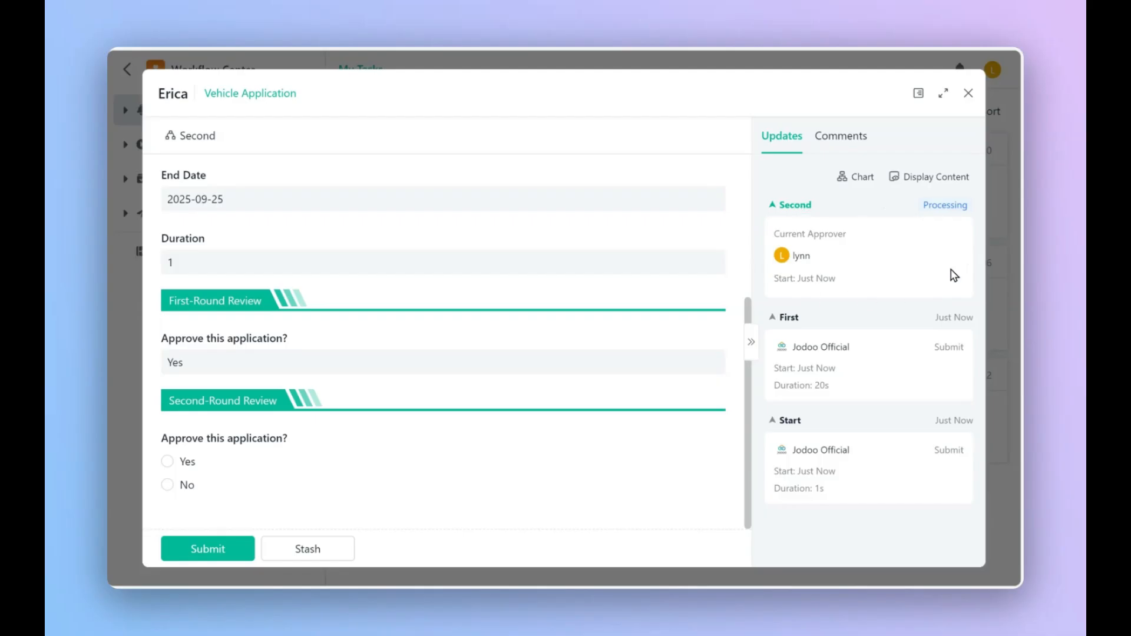
left_click(179, 468)
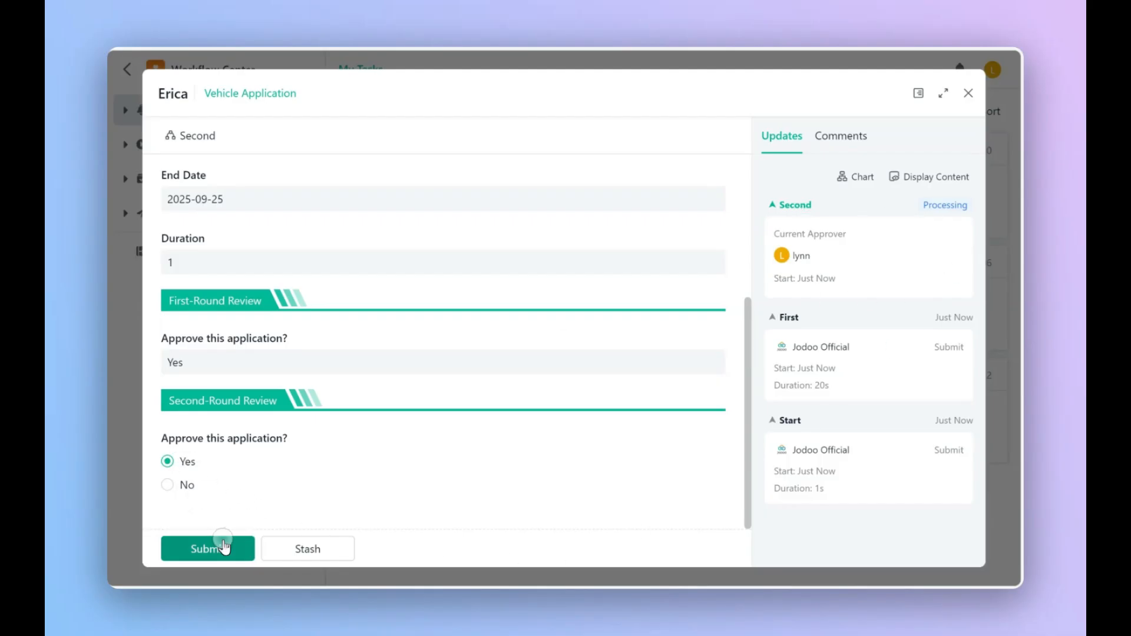
left_click(222, 543)
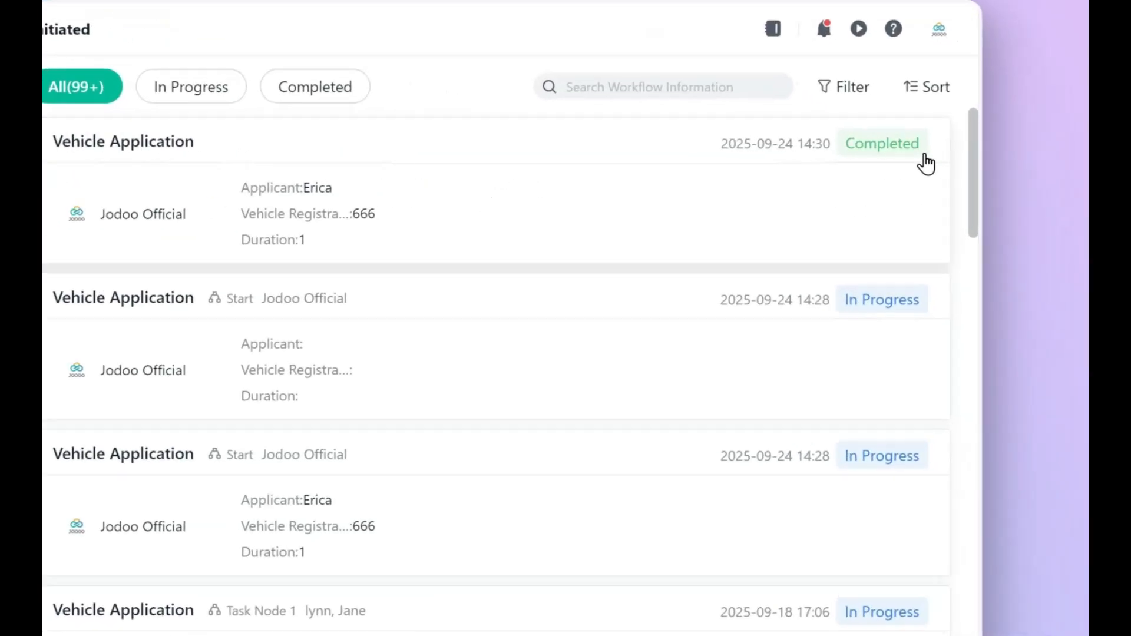